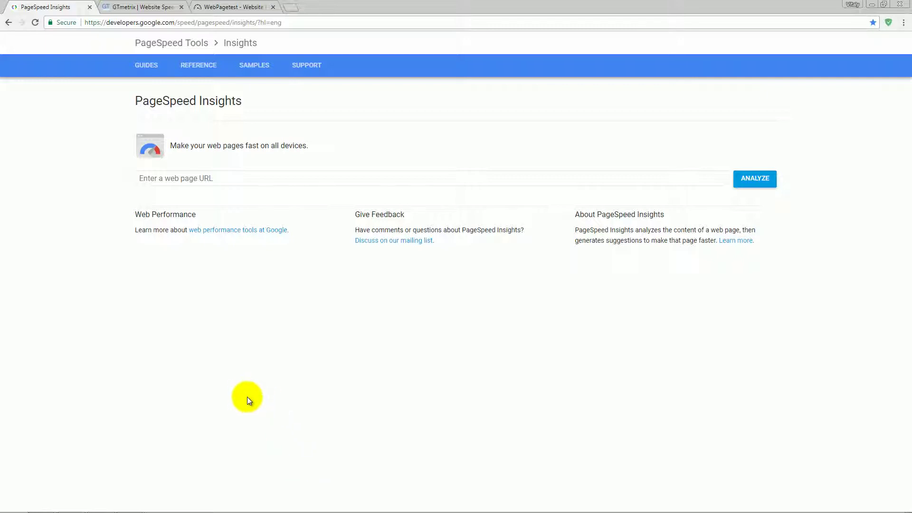
# Paste tgmwebguru.xyz into the PageSpeed Insights URL field and run the analysis
pyautogui.moveTo(250, 101); pyautogui.dragTo(135, 98)
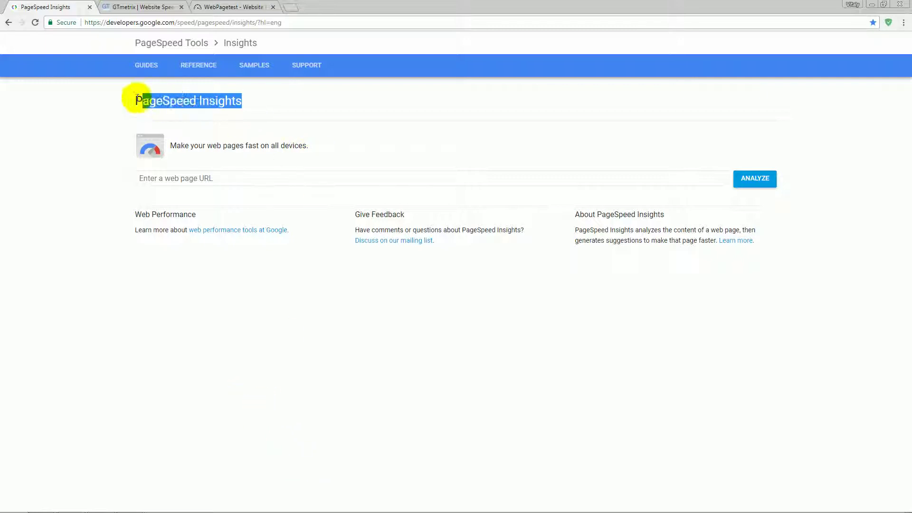
pyautogui.click(241, 177)
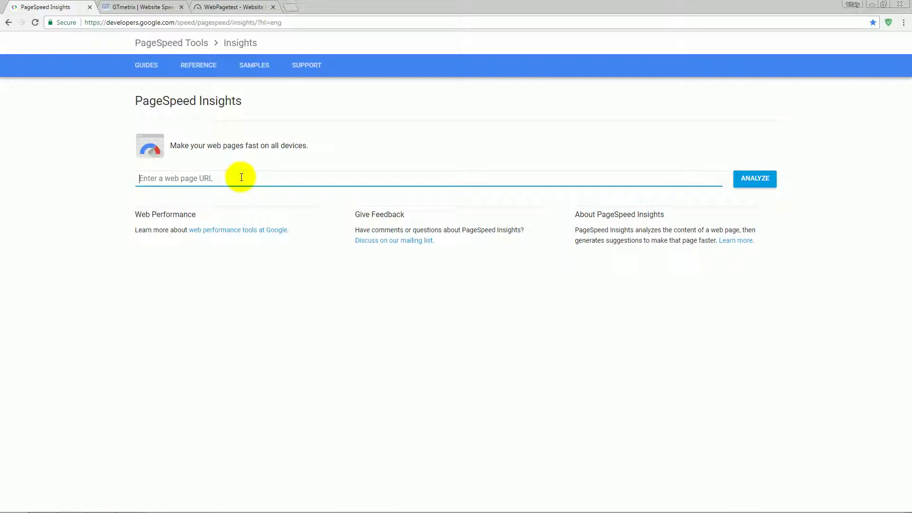
pyautogui.write('tgmwebguru.xyz')
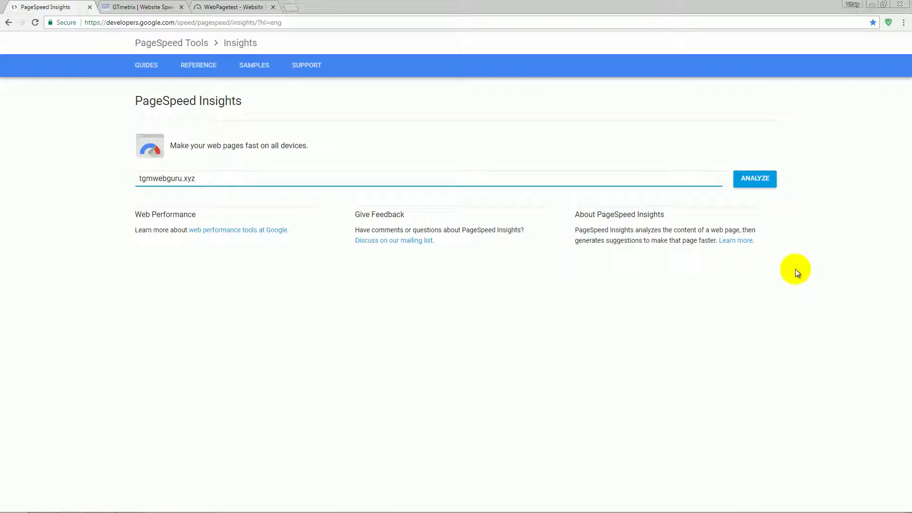
pyautogui.click(772, 179)
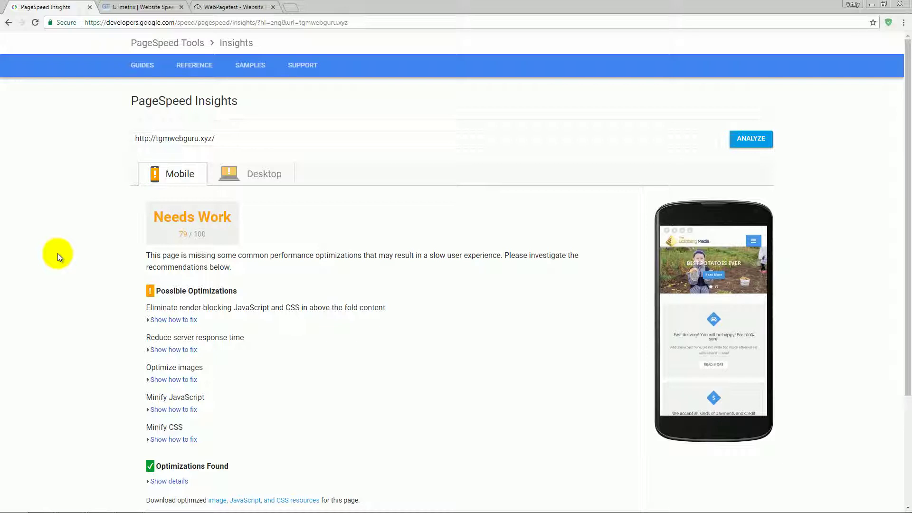
# Glance at the desktop results, then return to the 79/100 mobile results
pyautogui.click(264, 174)
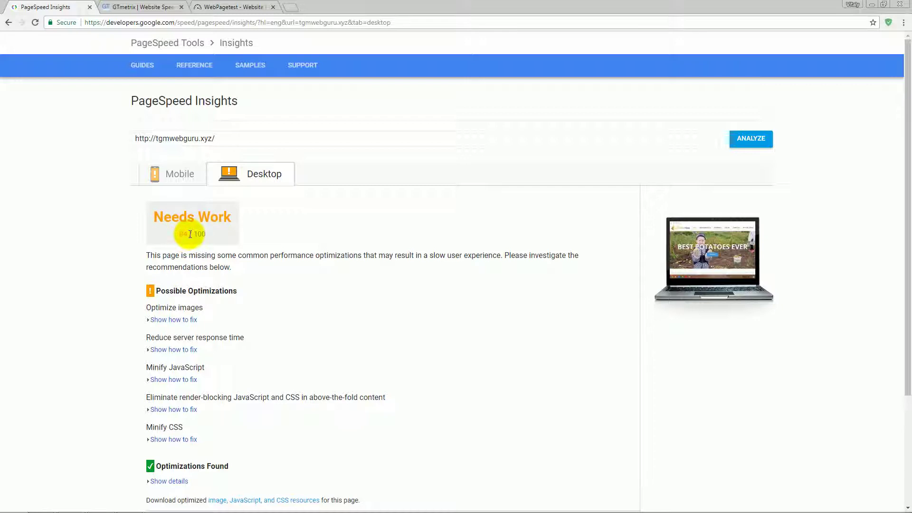
pyautogui.click(182, 179)
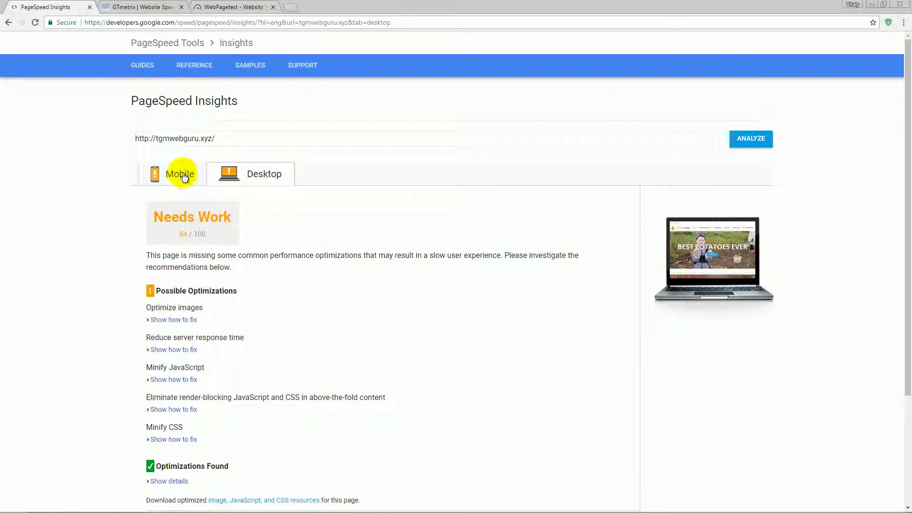
pyautogui.scroll(-1, 93, 307)
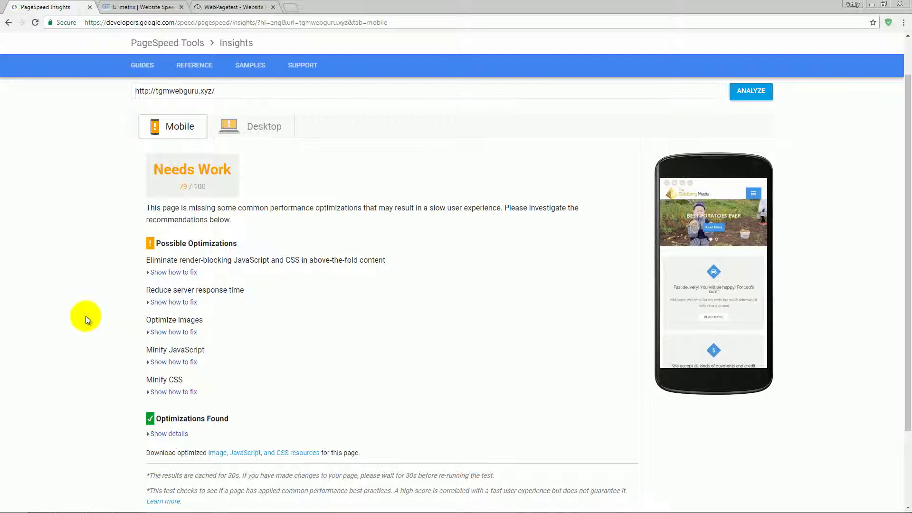
# Expand and collapse the fix details for the render-blocking resources item
pyautogui.click(153, 273)
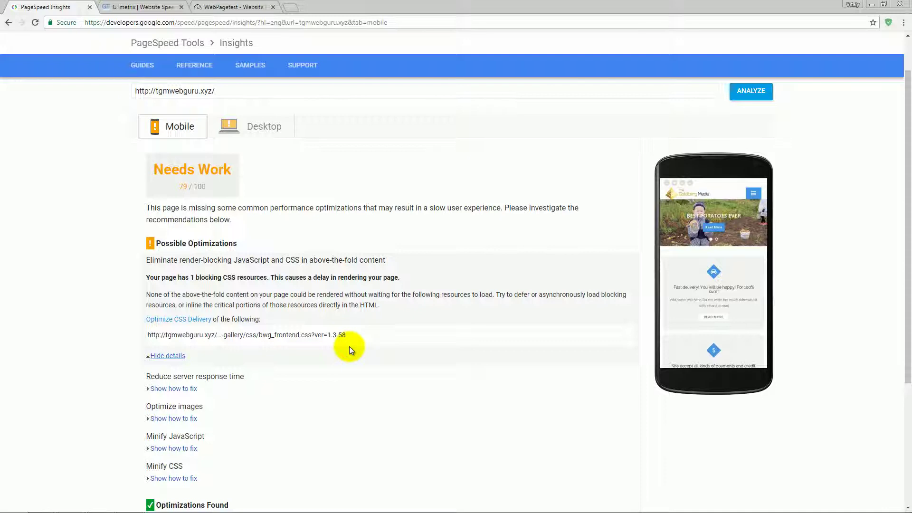
pyautogui.click(183, 356)
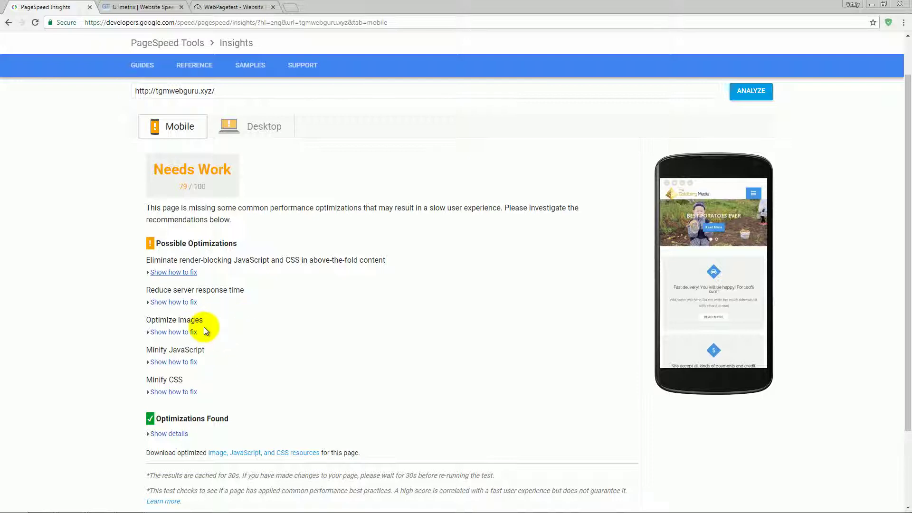
# Review the Optimize images fix details listing the compressible banner images, then collapse them
pyautogui.click(189, 333)
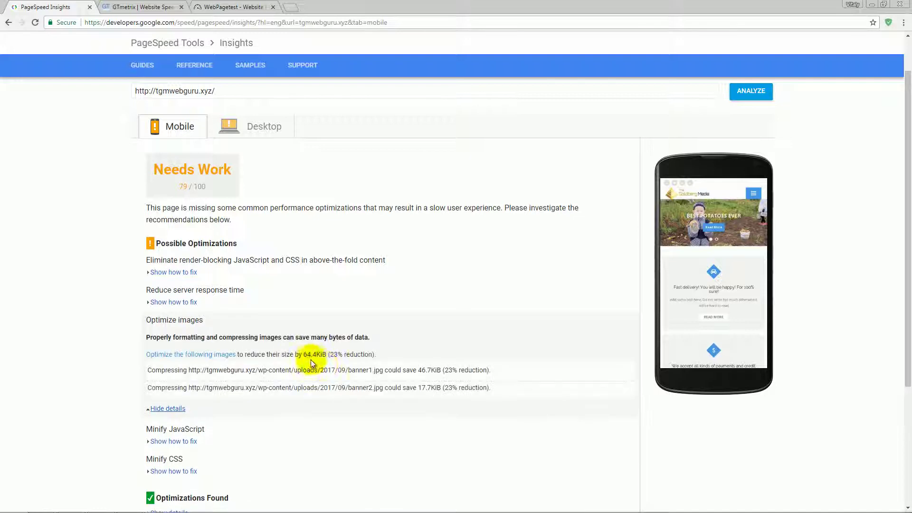
pyautogui.scroll(-1, 314, 360)
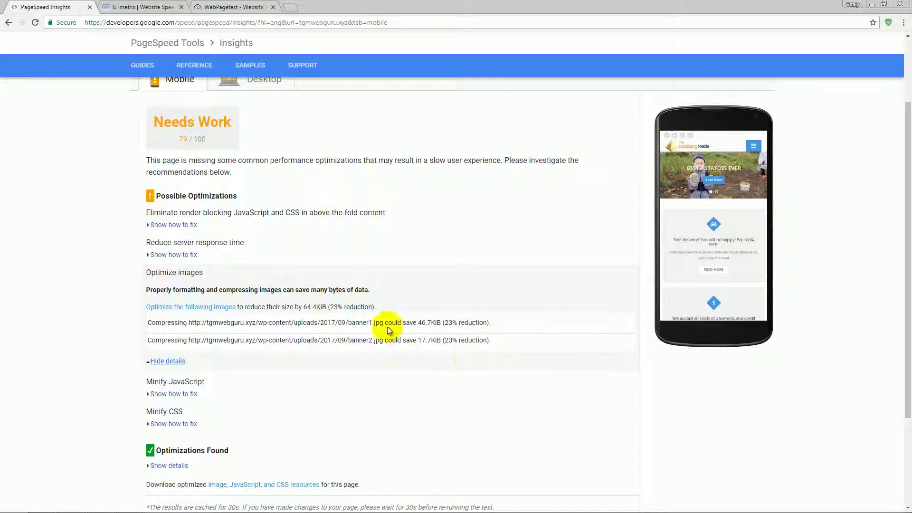
pyautogui.click(168, 361)
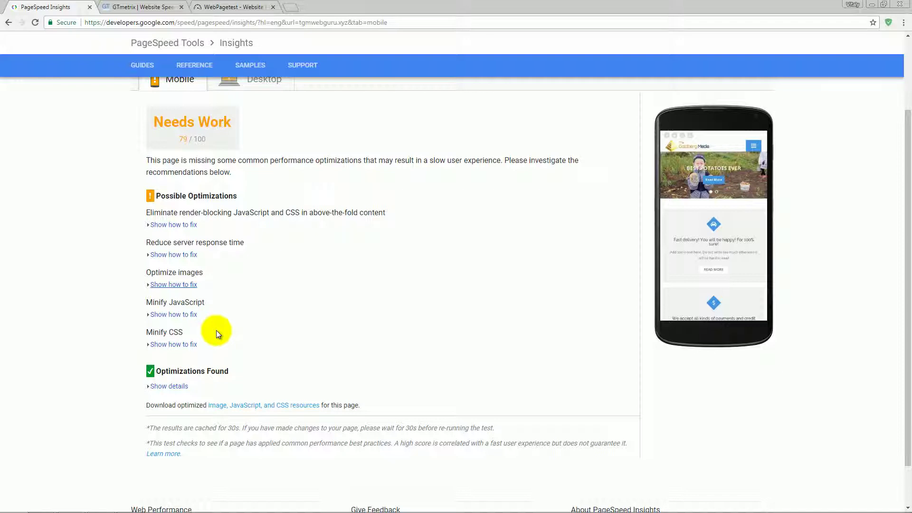
pyautogui.scroll(1, 240, 341)
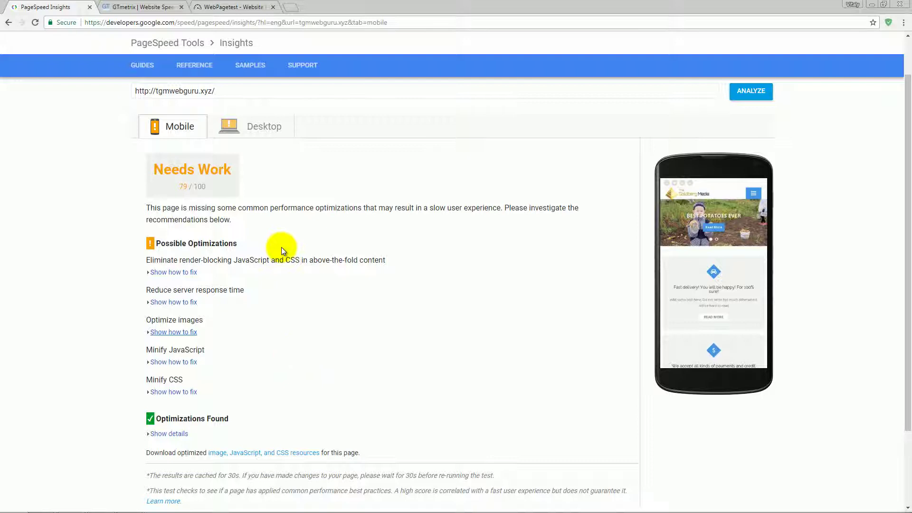
pyautogui.click(261, 135)
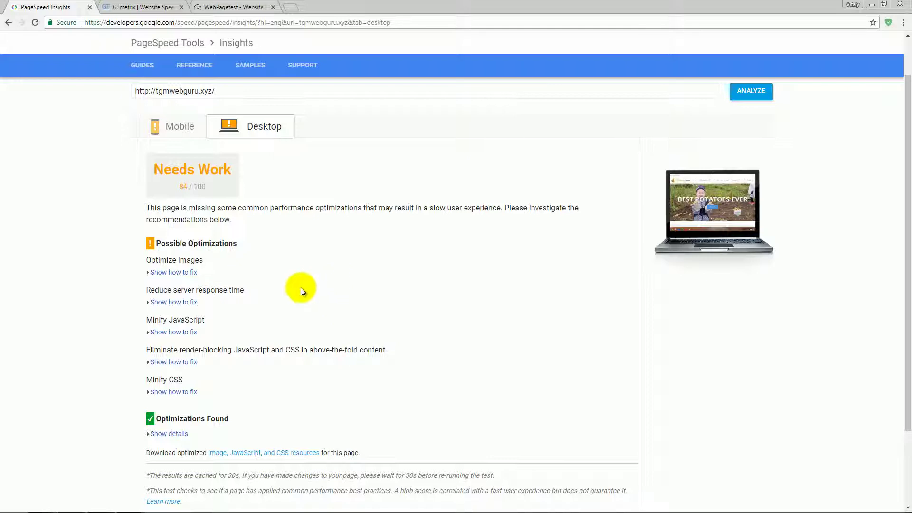
pyautogui.click(187, 273)
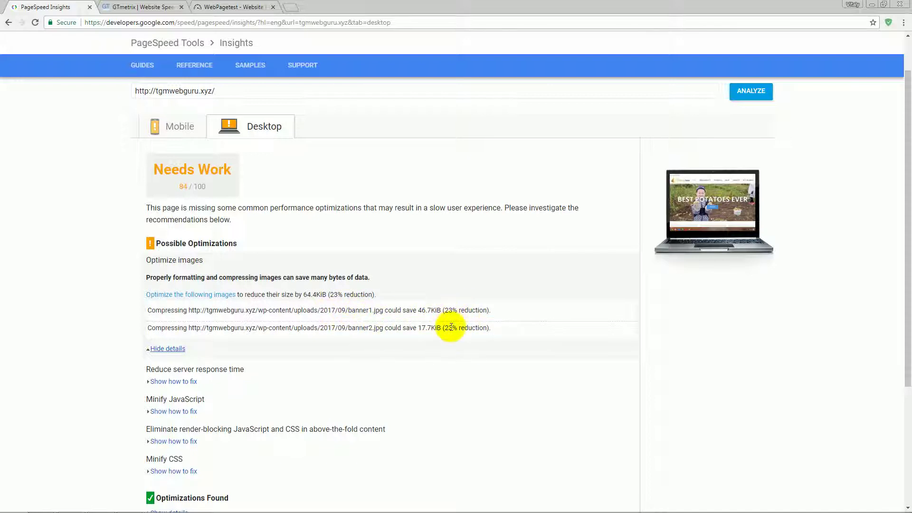
pyautogui.click(167, 349)
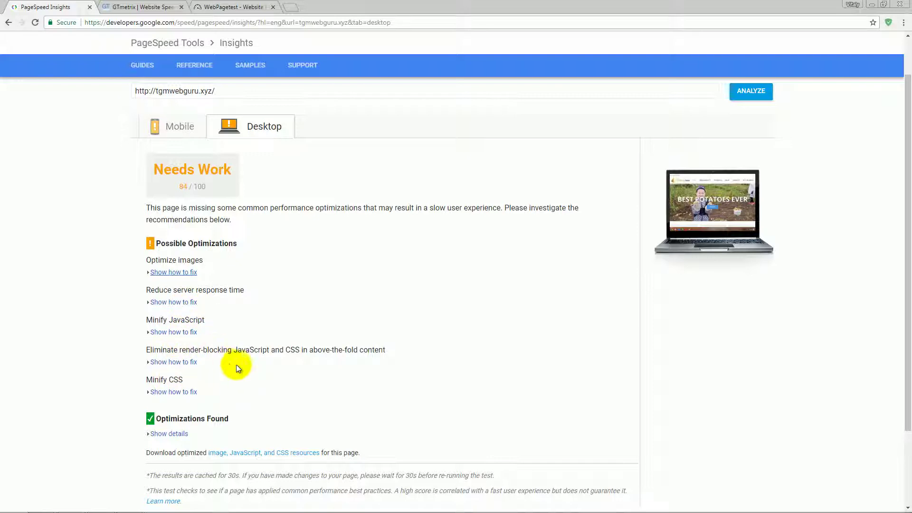
pyautogui.scroll(1, 312, 355)
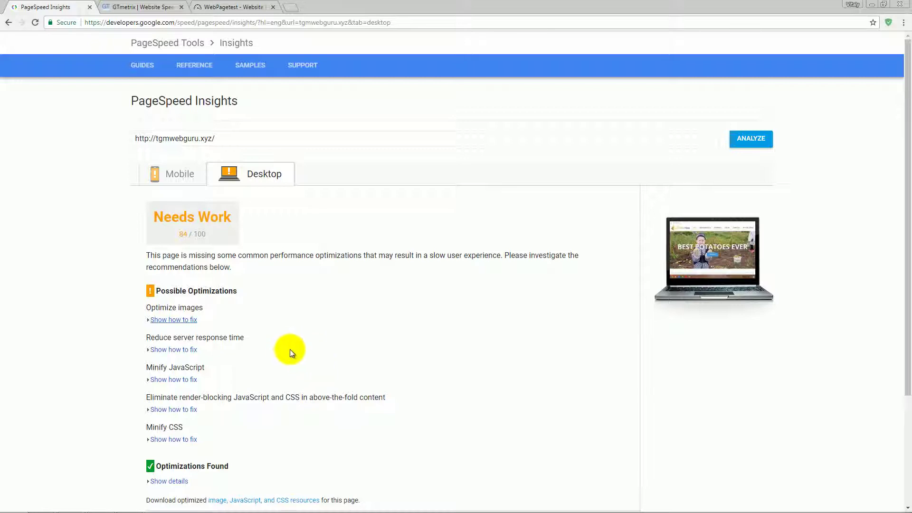
# Paste tgmwebguru.xyz into GTmetrix and run its analysis
pyautogui.hotkey('ctrl', 'Tab')
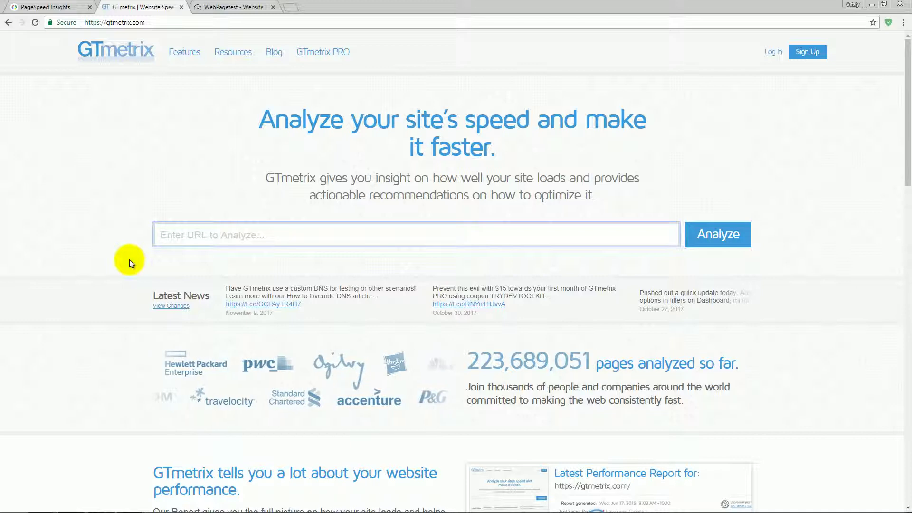
pyautogui.write('tgmwebguru.xyz')
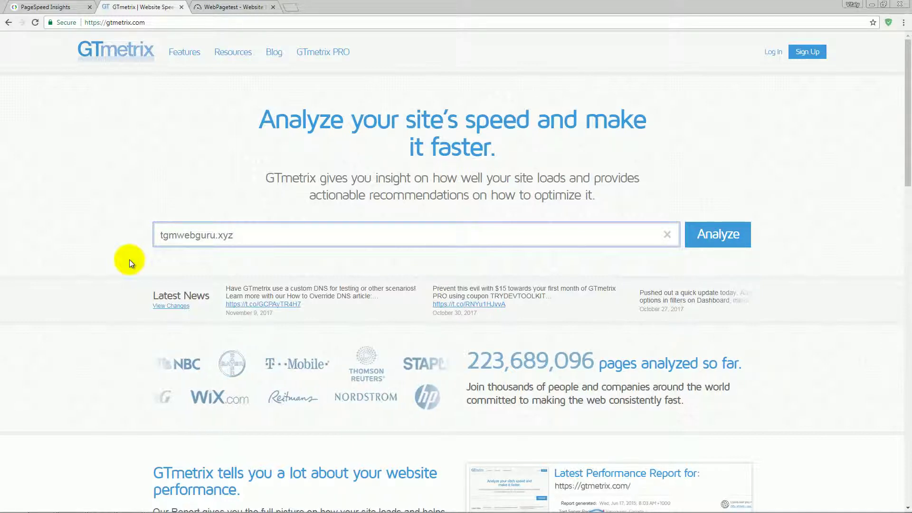
pyautogui.click(722, 236)
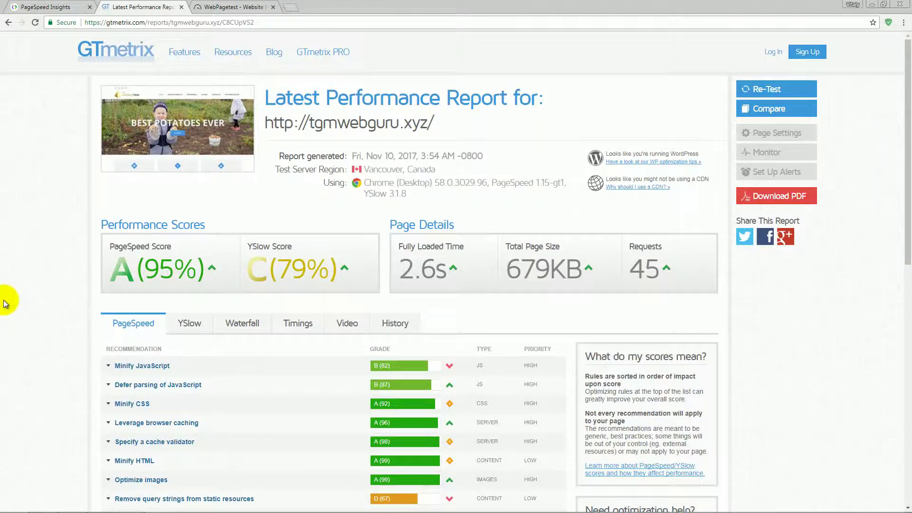
# Scroll the report down to the PageSpeed recommendations, led by Minify JavaScript B (82)
pyautogui.scroll(-4, 44, 320)
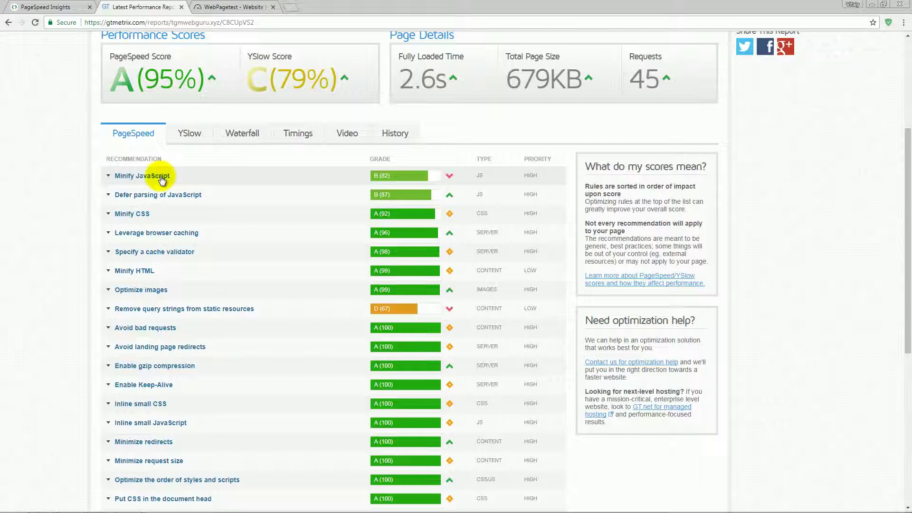
pyautogui.scroll(1, 78, 327)
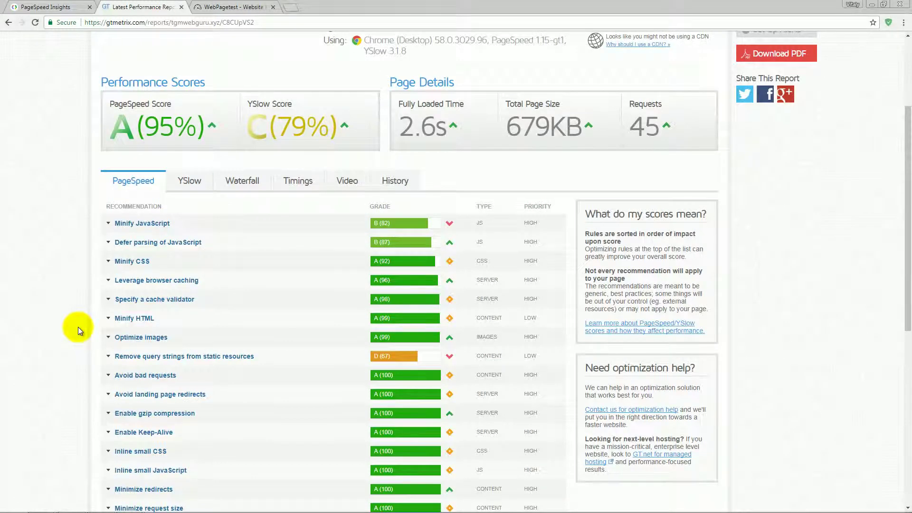
pyautogui.scroll(-1, 78, 327)
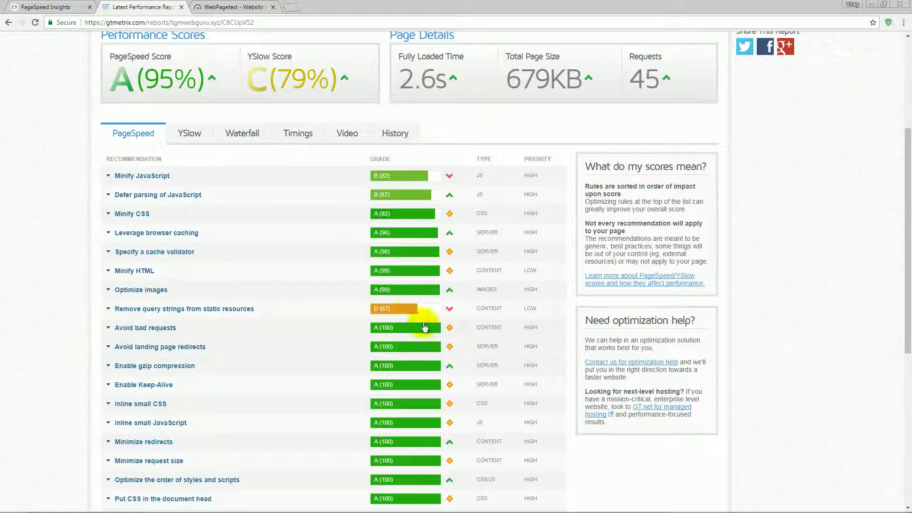
pyautogui.click(164, 314)
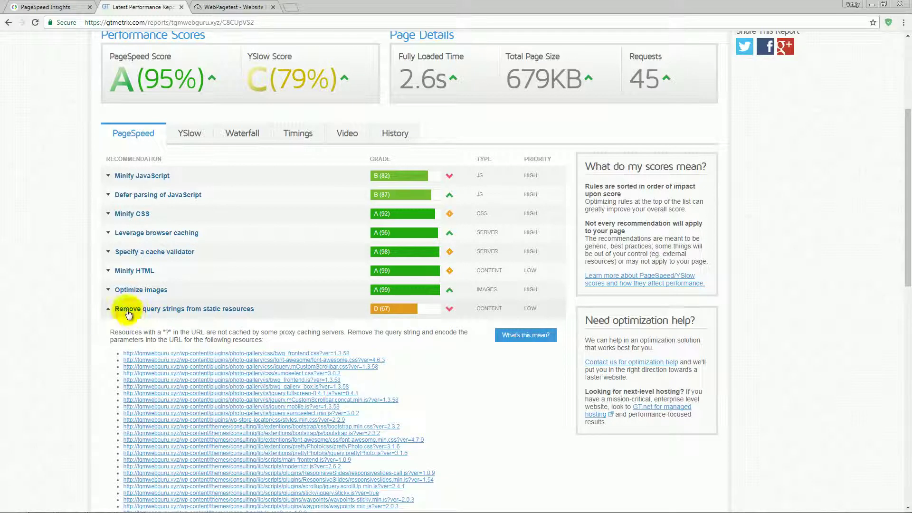
pyautogui.scroll(-3, 257, 313)
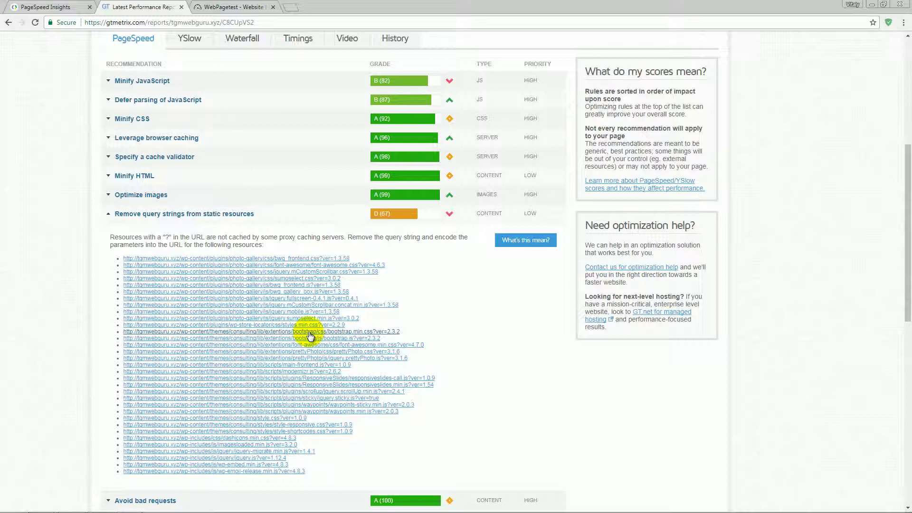
pyautogui.click(240, 213)
pyautogui.scroll(-3, 246, 360)
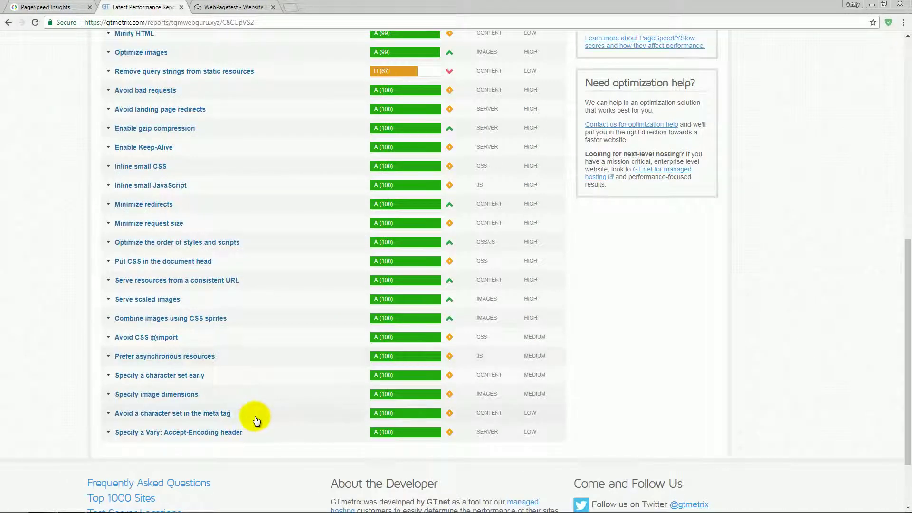
pyautogui.scroll(4, 259, 420)
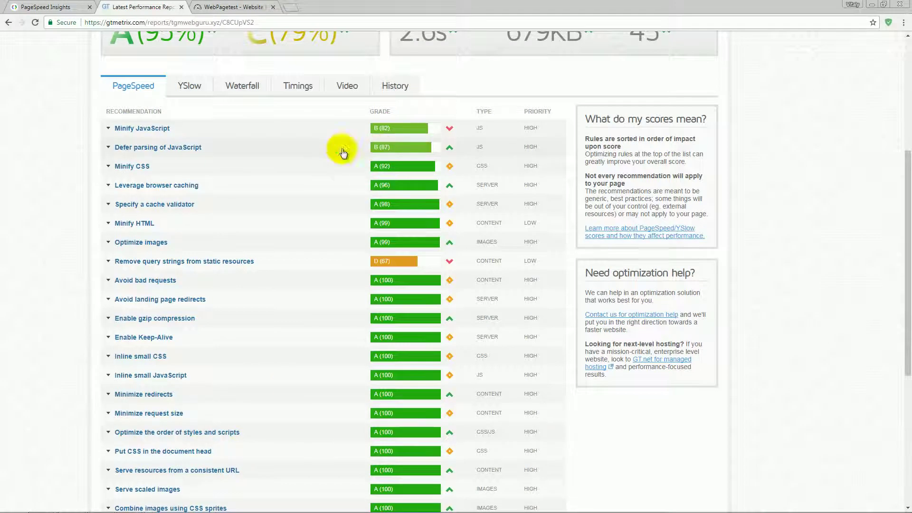
pyautogui.click(119, 147)
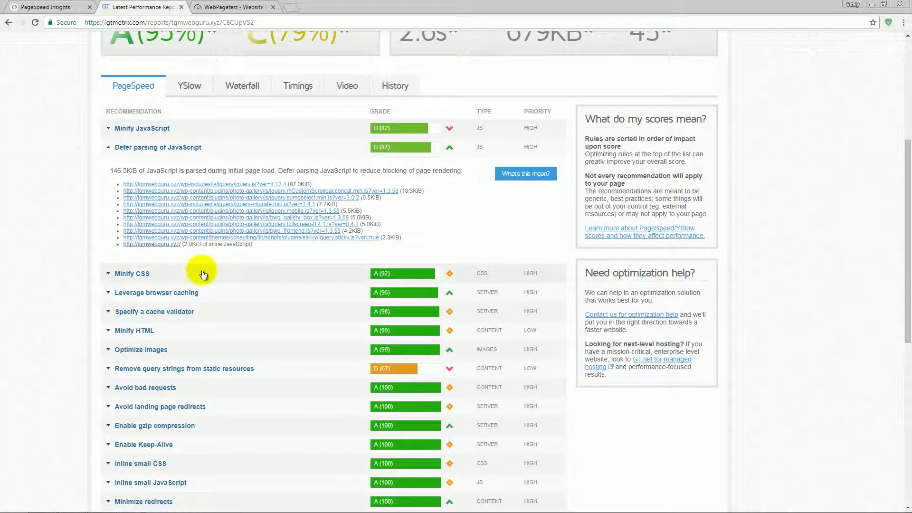
pyautogui.click(195, 148)
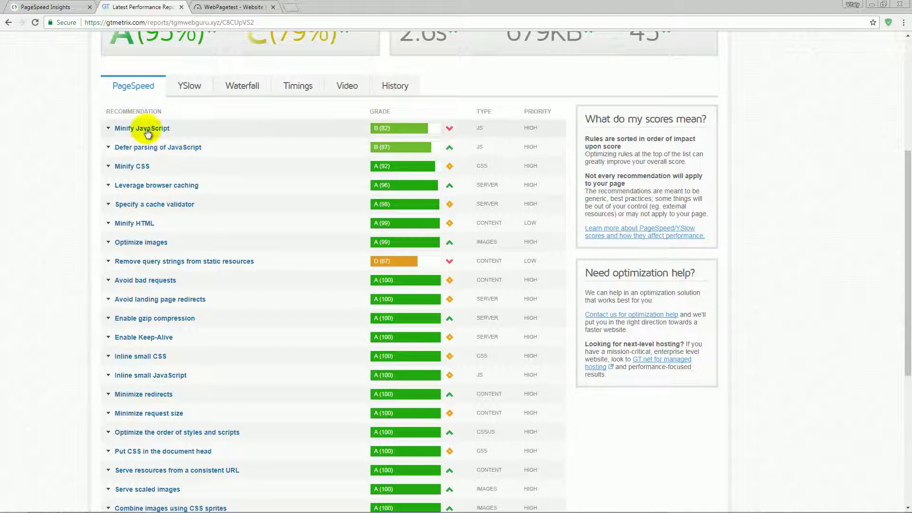
pyautogui.click(163, 132)
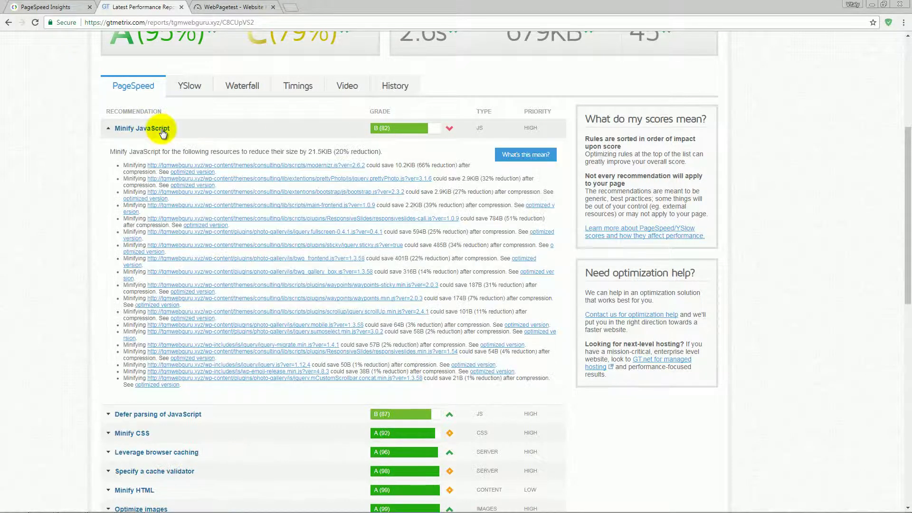
pyautogui.click(163, 132)
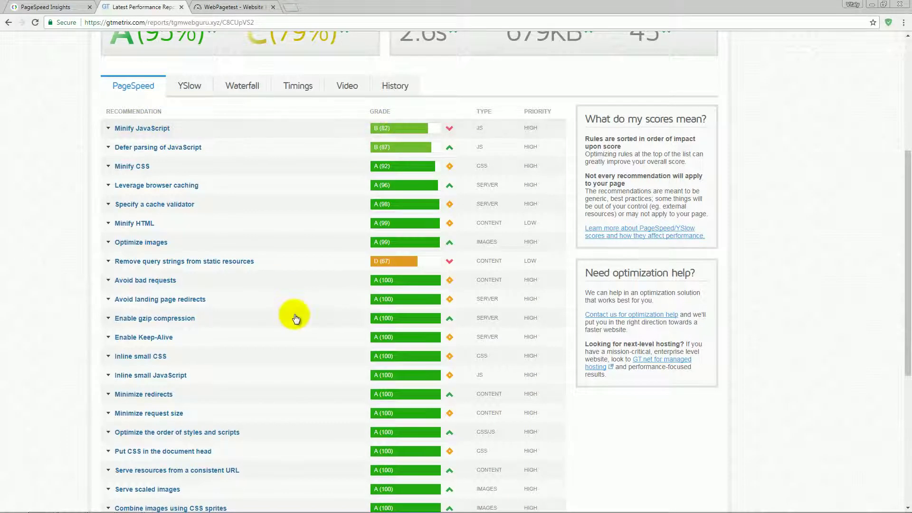
pyautogui.scroll(-3, 295, 315)
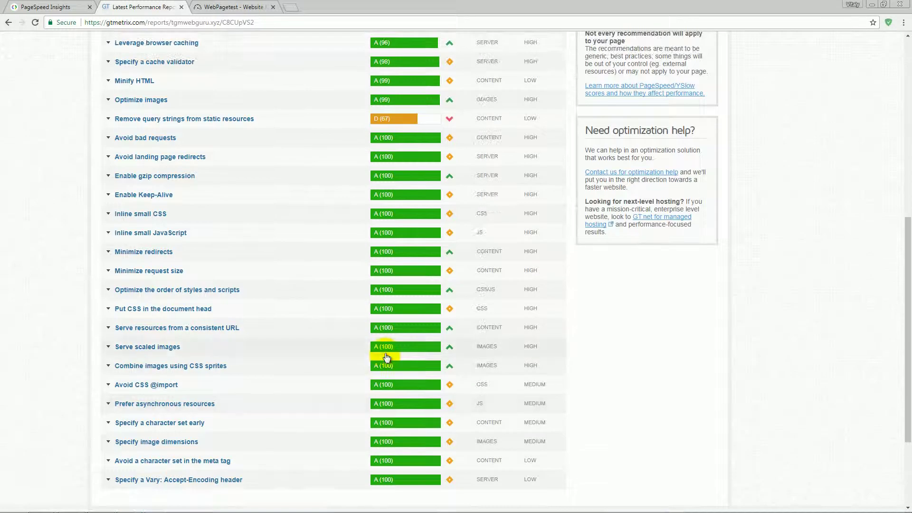
pyautogui.scroll(5, 387, 358)
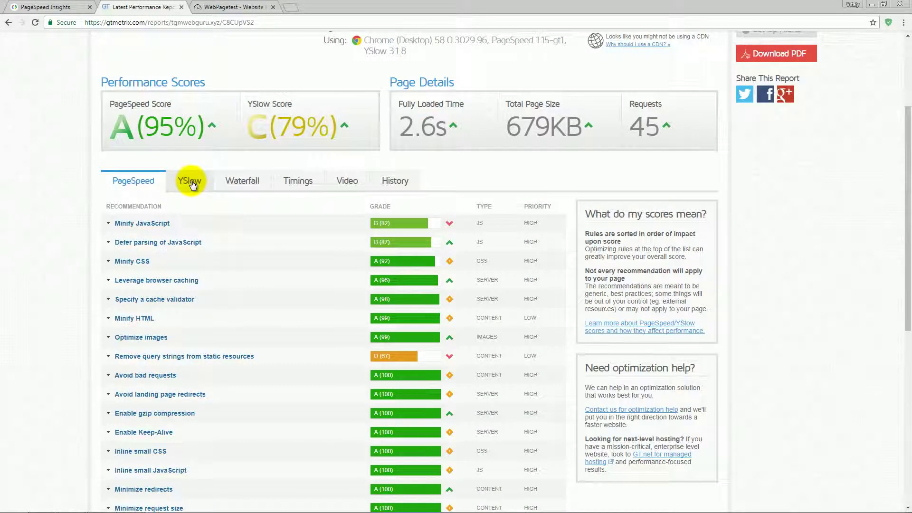
# Switch to the YSlow recommendations and check why Make fewer HTTP requests scored F
pyautogui.click(190, 181)
pyautogui.scroll(-1, 235, 255)
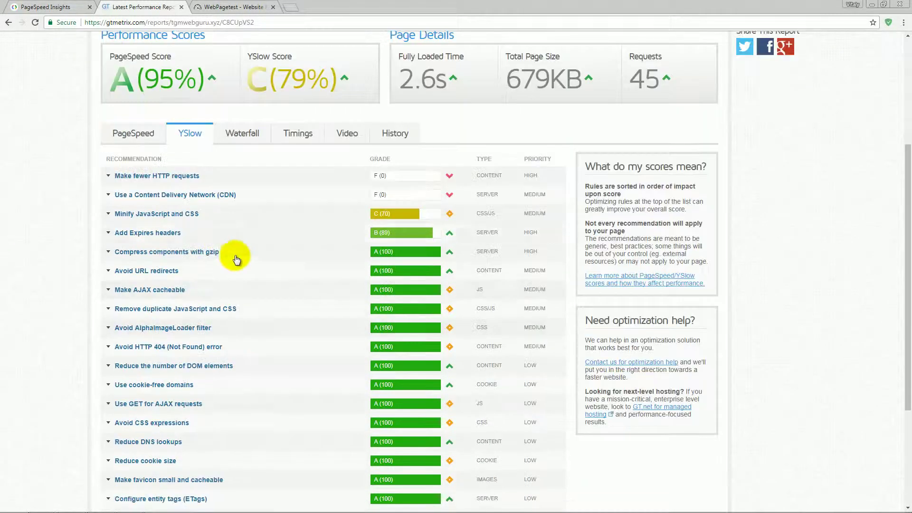
pyautogui.click(179, 179)
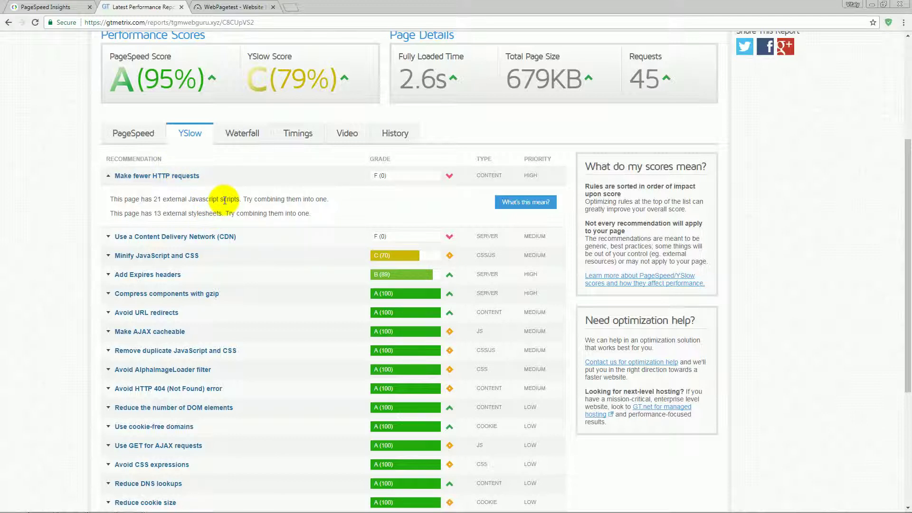
pyautogui.click(175, 177)
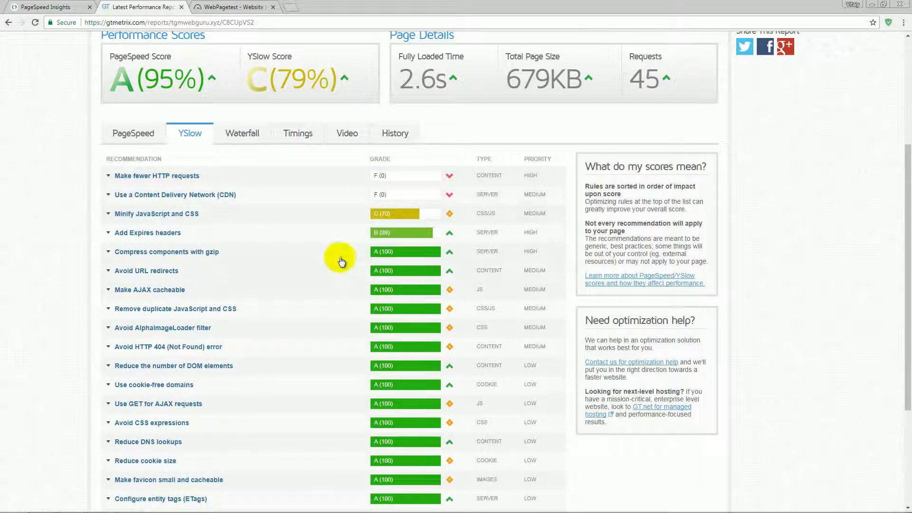
# Check the Minify JavaScript and CSS components, then expand the Add Expires headers details
pyautogui.click(202, 215)
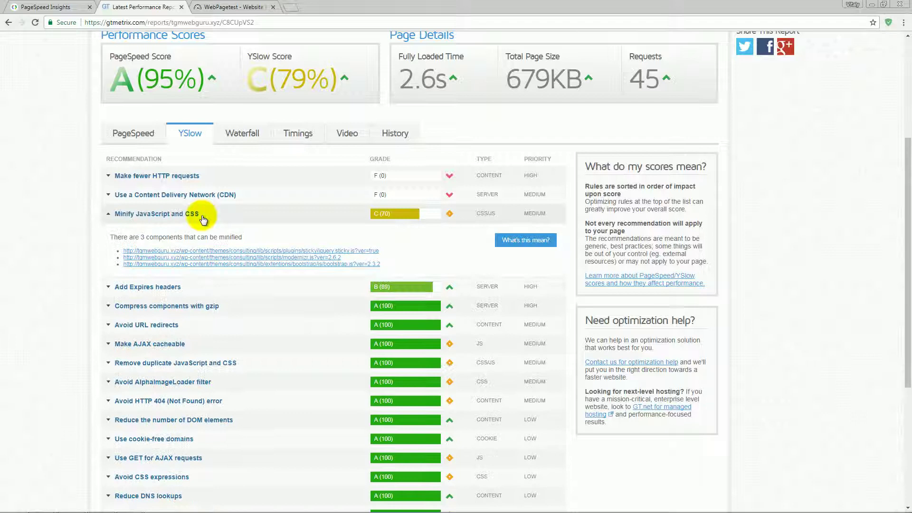
pyautogui.click(202, 217)
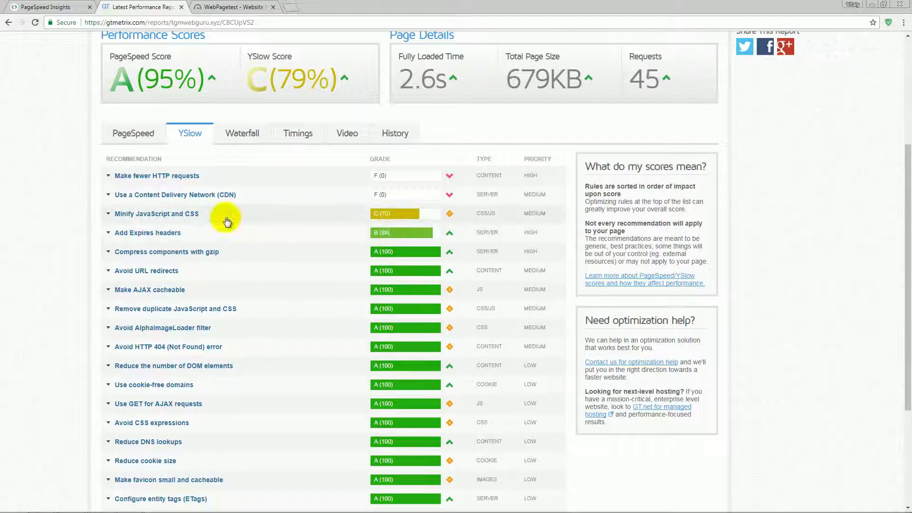
pyautogui.scroll(-3, 326, 261)
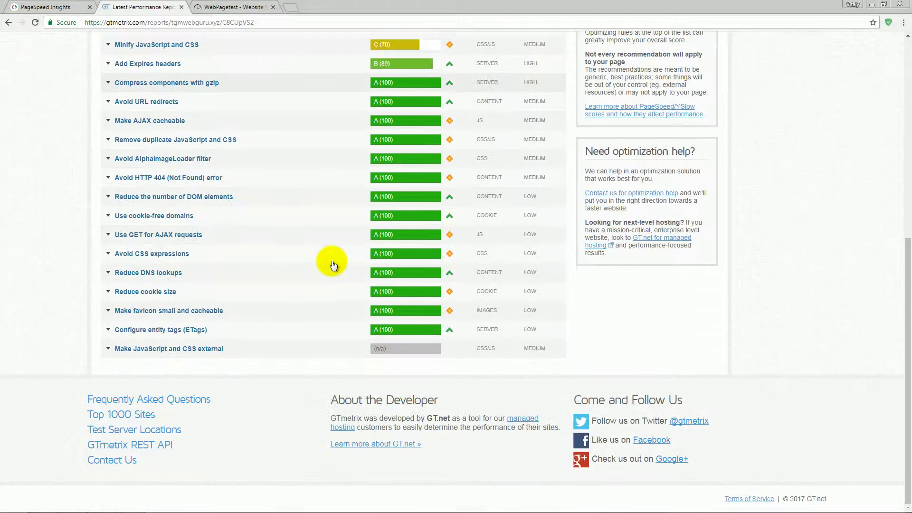
pyautogui.scroll(2, 326, 260)
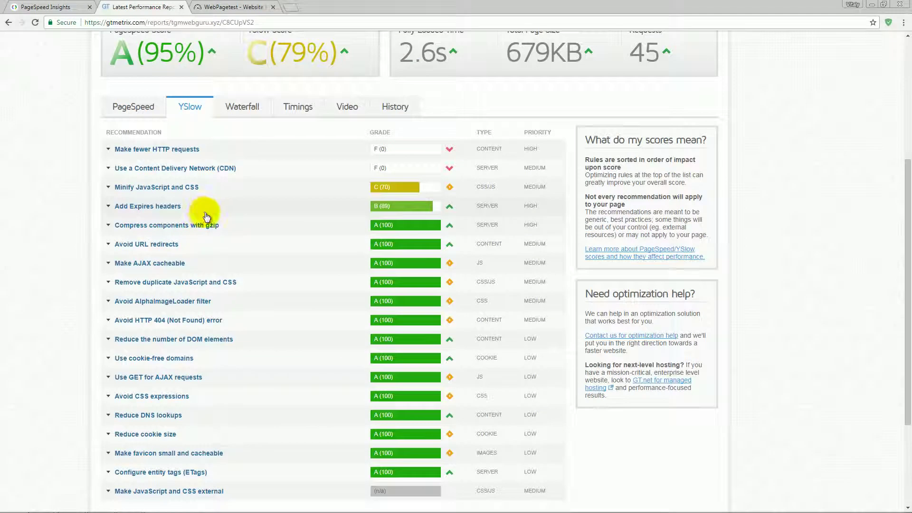
pyautogui.click(180, 209)
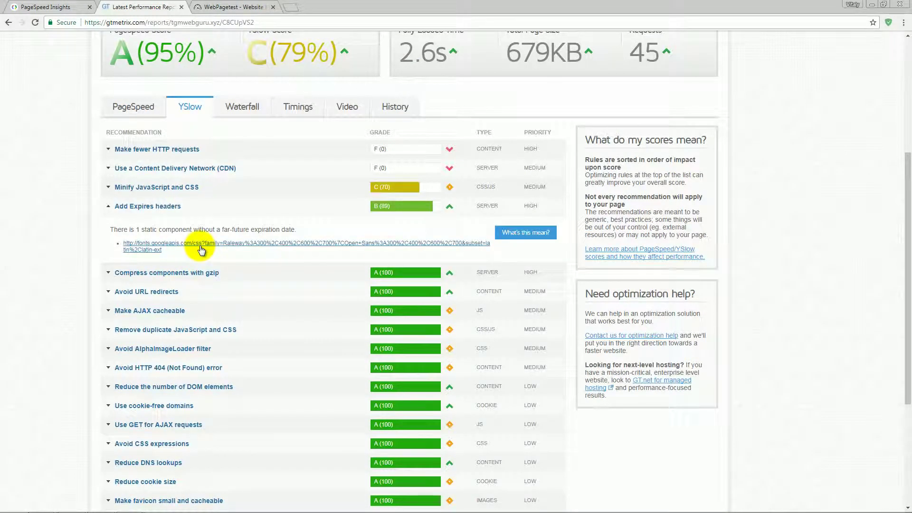
# Collapse Add Expires headers and look over the request waterfall chart
pyautogui.click(126, 206)
pyautogui.scroll(1, 228, 171)
pyautogui.click(239, 157)
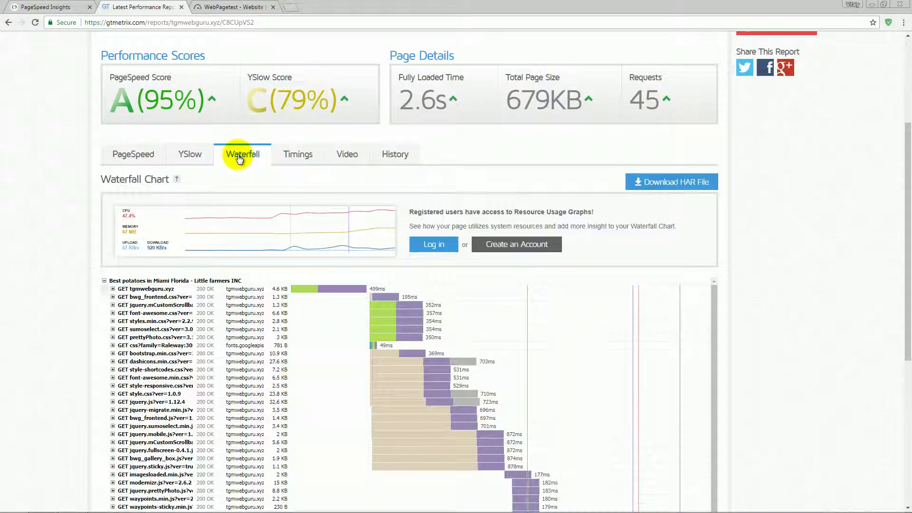
pyautogui.scroll(-4, 306, 371)
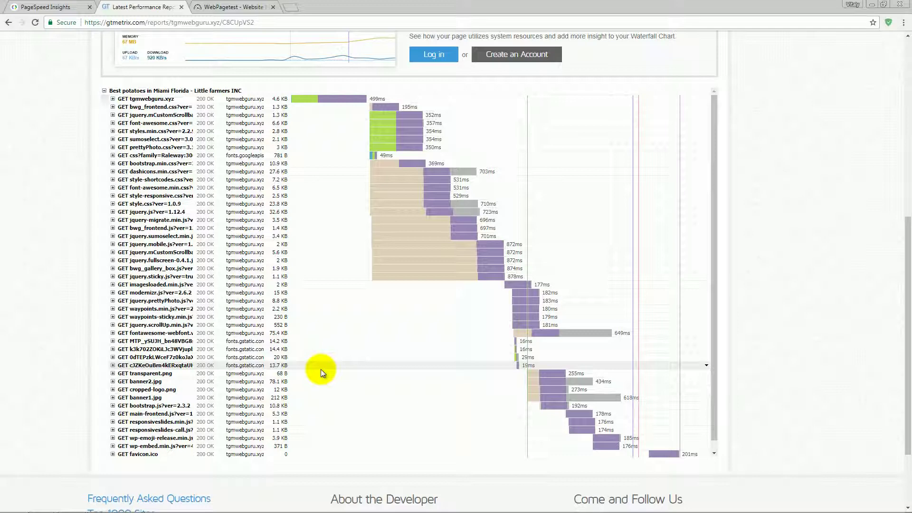
pyautogui.scroll(5, 320, 369)
# Look through the Timings, Video and History views, then return to the PageSpeed recommendations
pyautogui.click(299, 236)
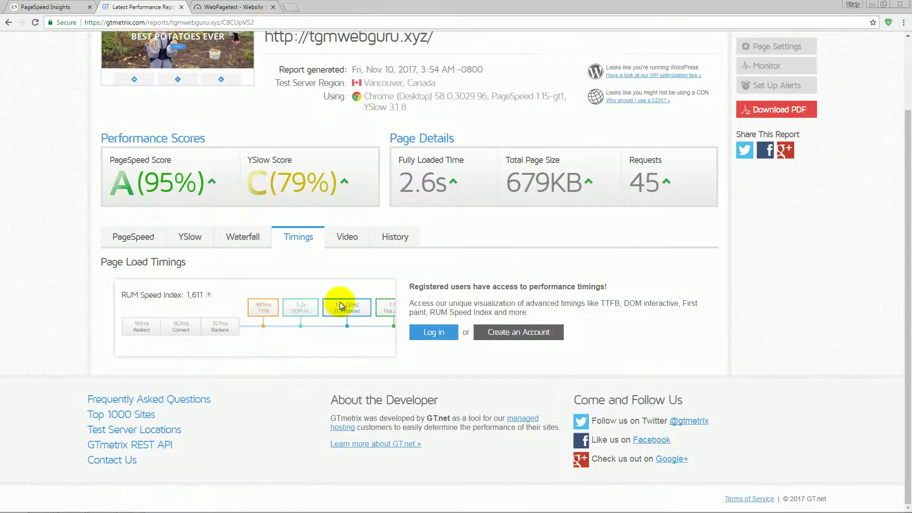
pyautogui.click(354, 238)
pyautogui.scroll(-1, 349, 237)
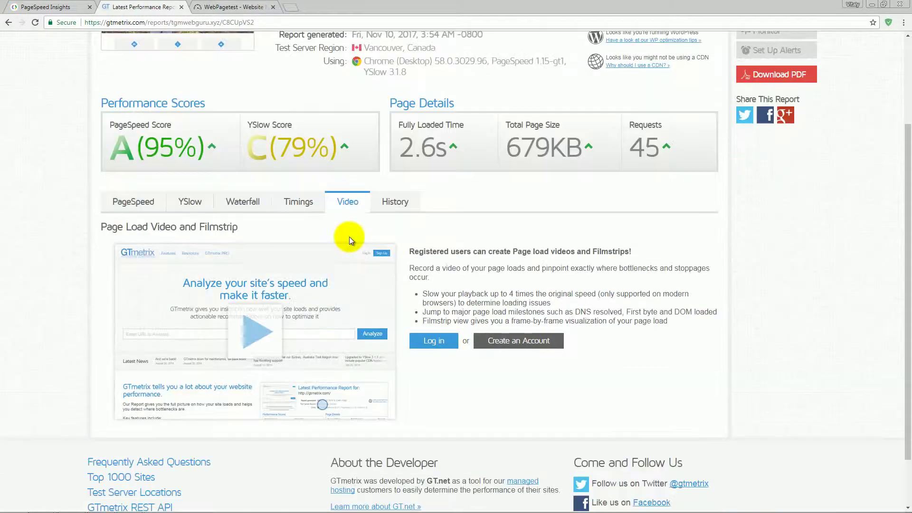
pyautogui.click(380, 213)
pyautogui.scroll(-3, 258, 375)
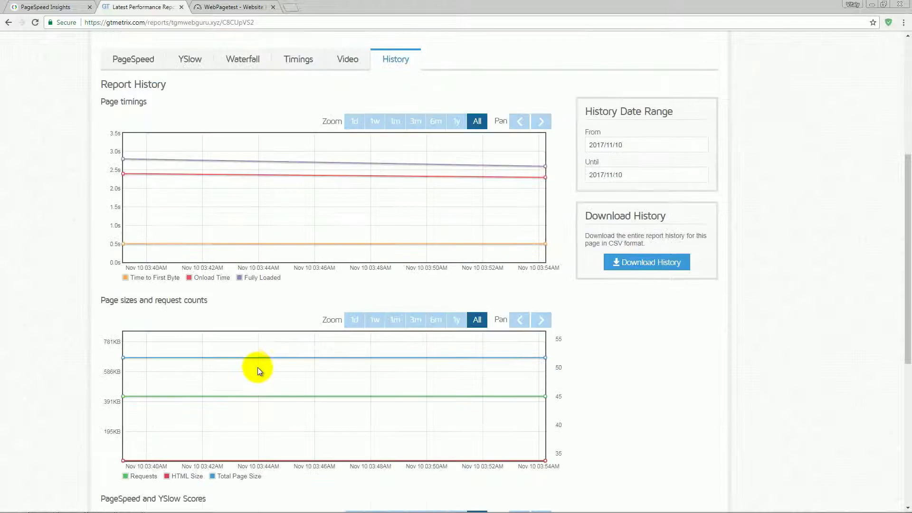
pyautogui.scroll(-3, 255, 363)
pyautogui.scroll(7, 114, 334)
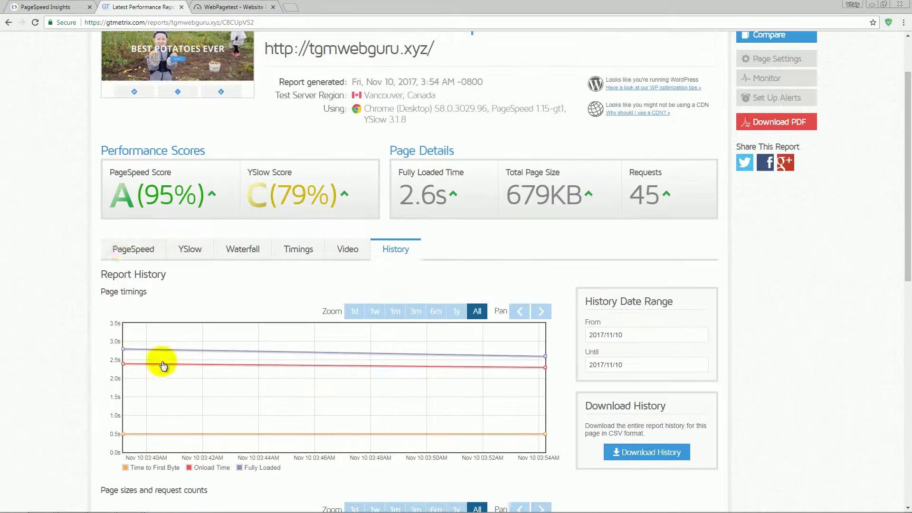
pyautogui.click(127, 248)
pyautogui.scroll(2, 231, 299)
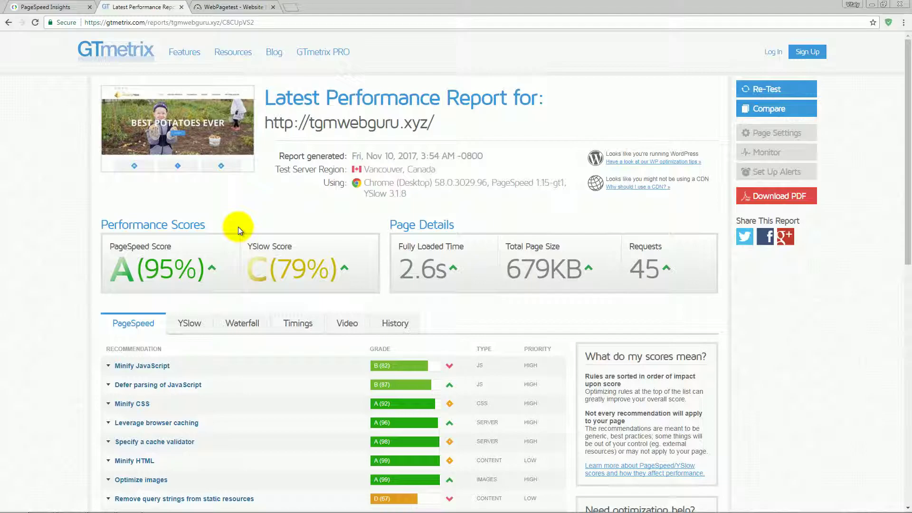
# Test tgmwebguru.xyz in WebPageTest from Denver, Colorado using Chrome
pyautogui.hotkey('ctrl', 'Tab')
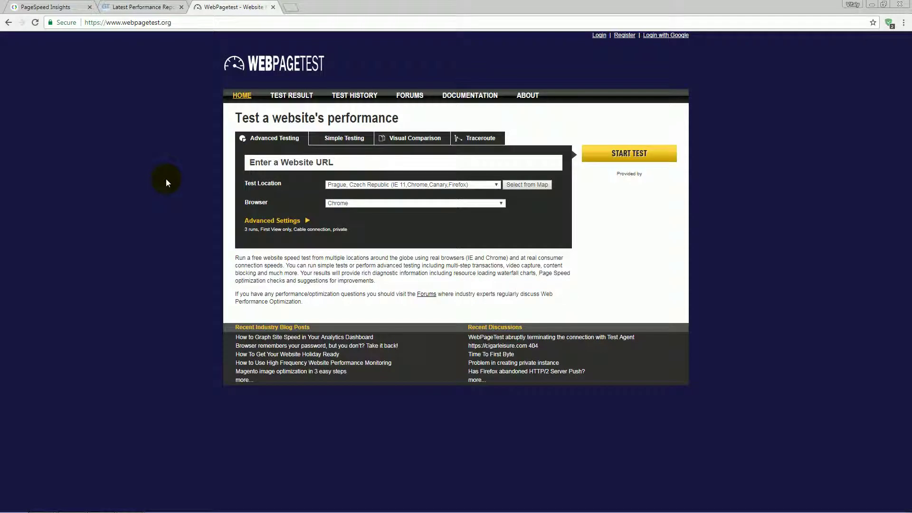
pyautogui.write('tgmwebguru.xyz')
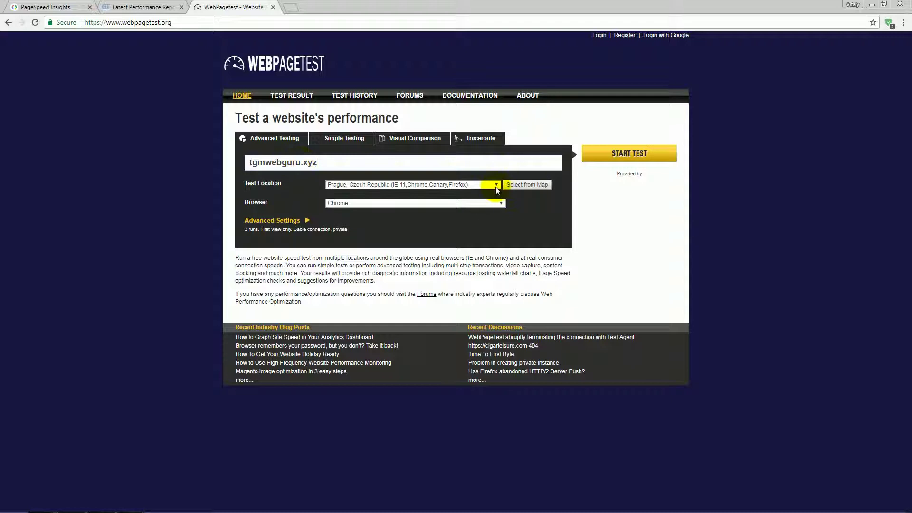
pyautogui.click(495, 187)
pyautogui.scroll(-4, 440, 261)
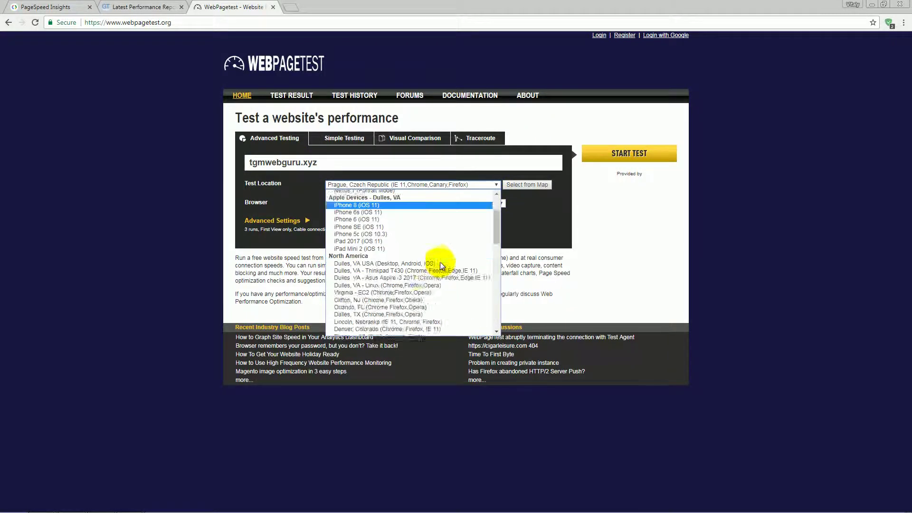
pyautogui.scroll(6, 444, 267)
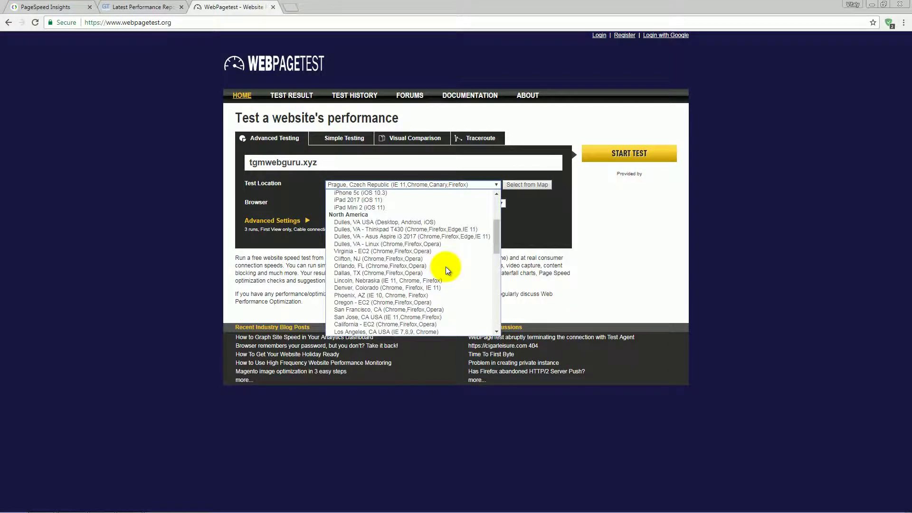
pyautogui.scroll(-1, 495, 235)
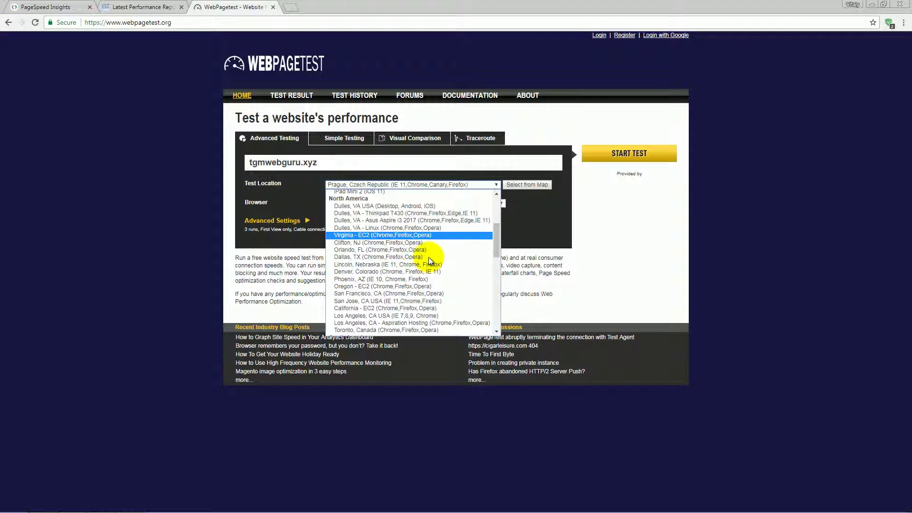
pyautogui.moveTo(497, 235); pyautogui.dragTo(497, 265)
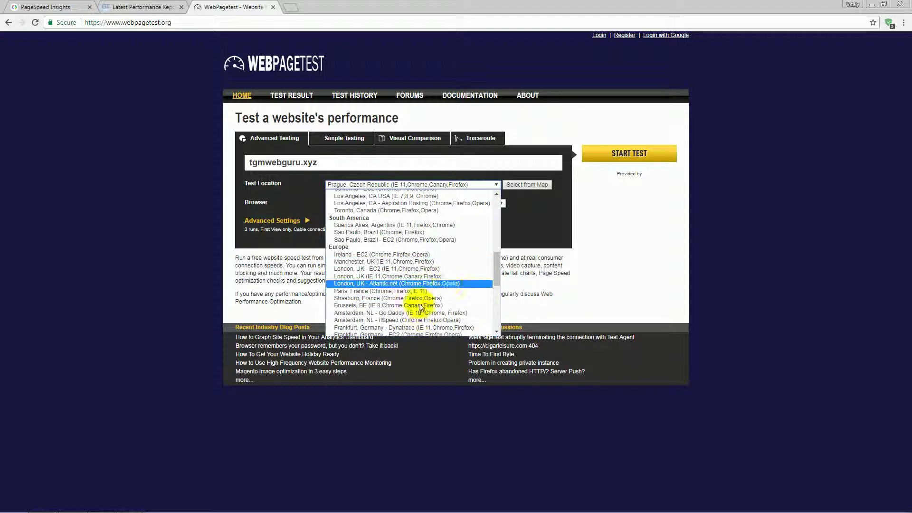
pyautogui.moveTo(496, 266); pyautogui.dragTo(502, 235)
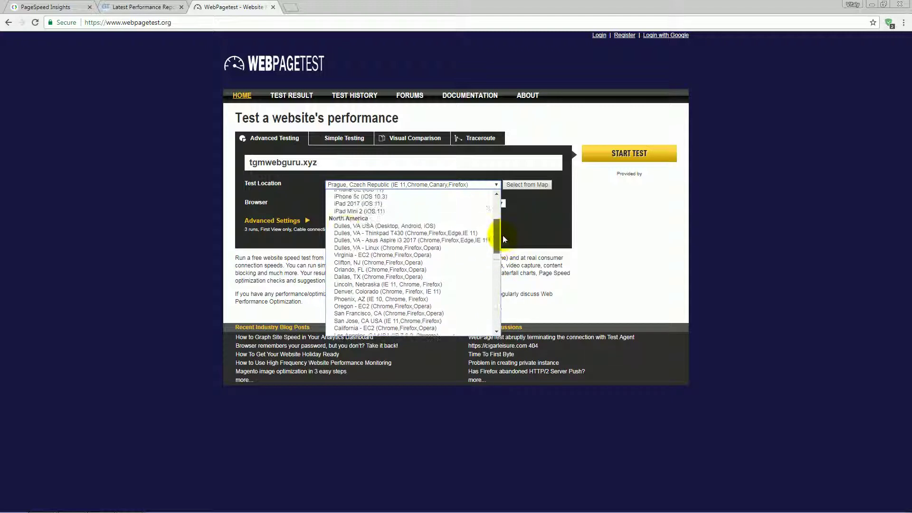
pyautogui.click(424, 293)
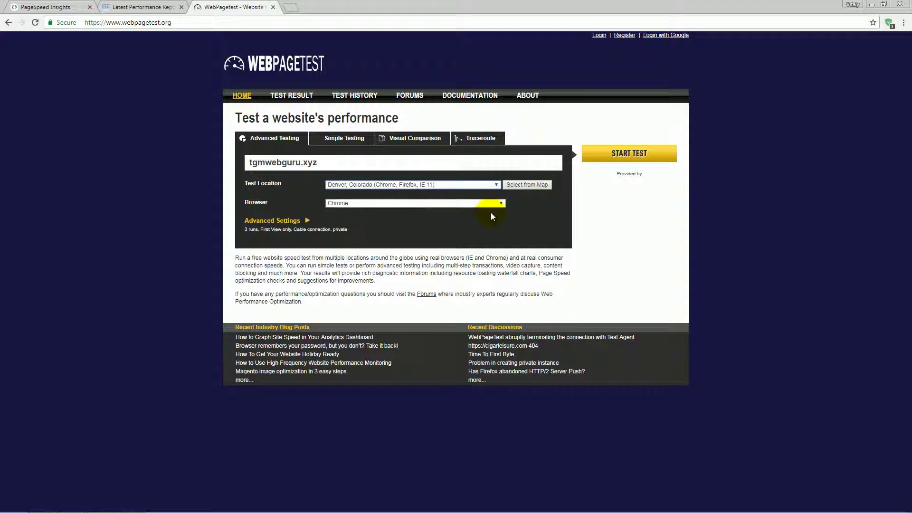
pyautogui.click(610, 160)
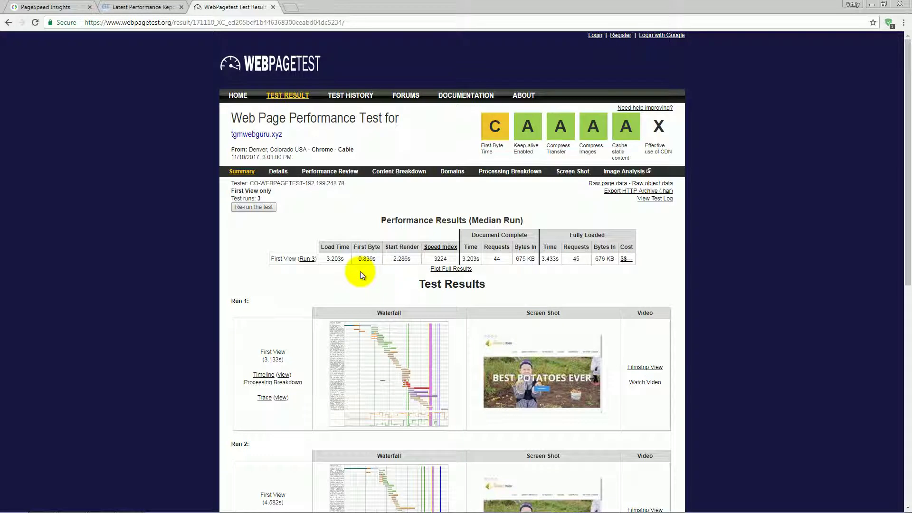
# Scroll down the finished test summary toward the three Test Results runs
pyautogui.scroll(-3, 385, 236)
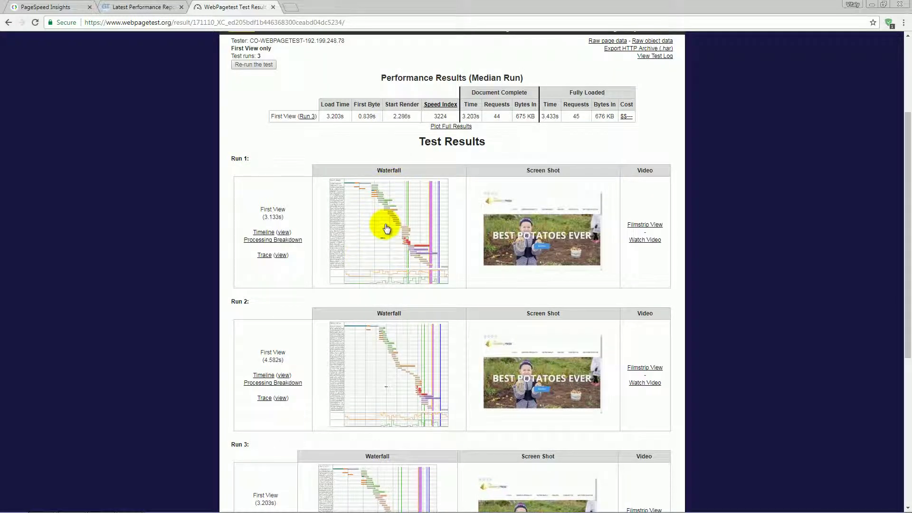
# Open the Run 1 details (3.133s load, 0.870s first byte) and scan its waterfall view
pyautogui.click(386, 228)
pyautogui.scroll(-3, 382, 223)
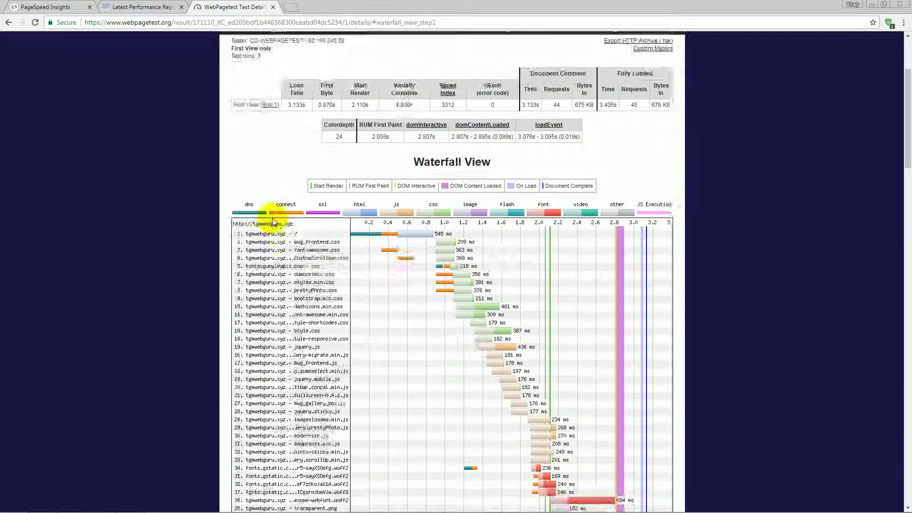
pyautogui.scroll(-1, 282, 235)
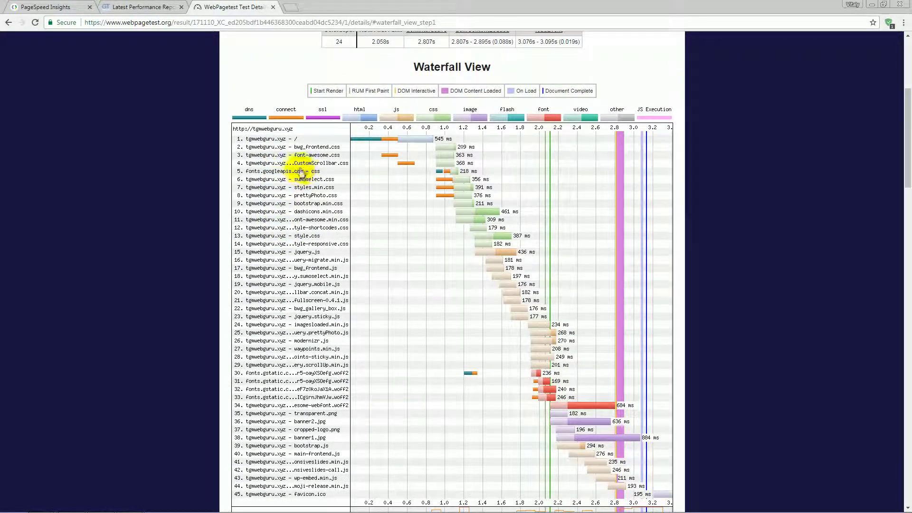
pyautogui.scroll(-2, 308, 188)
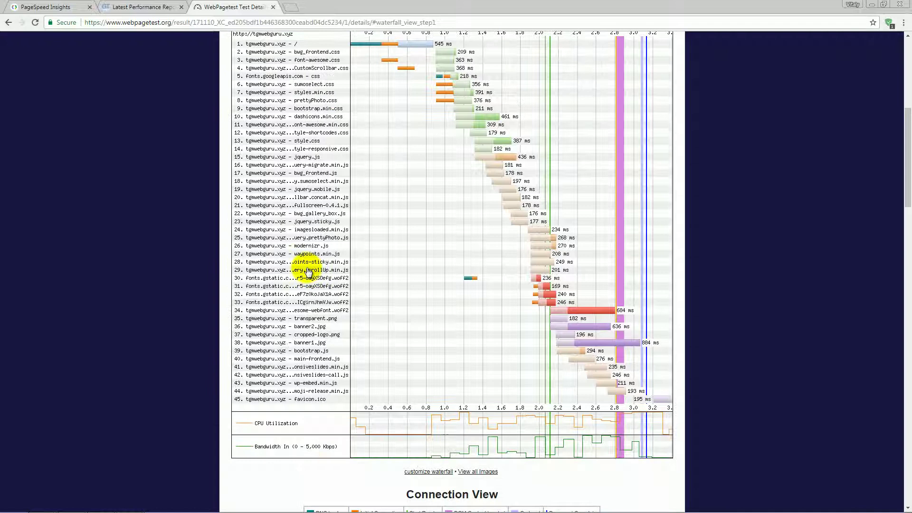
pyautogui.scroll(2, 313, 326)
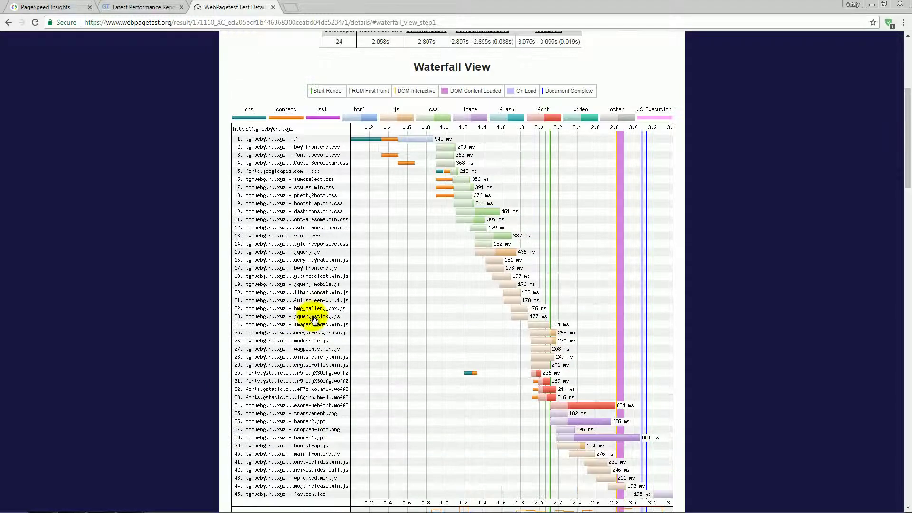
pyautogui.scroll(-2, 313, 319)
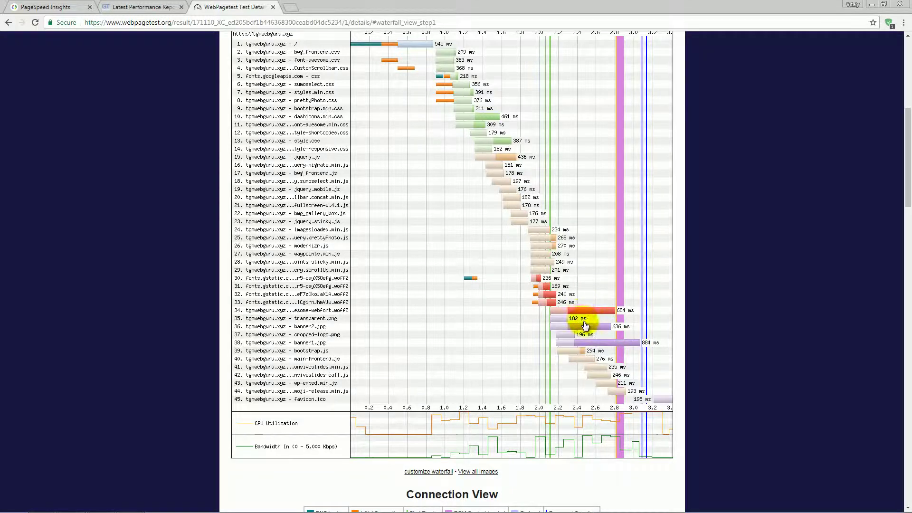
pyautogui.scroll(1, 587, 316)
pyautogui.scroll(-2, 585, 326)
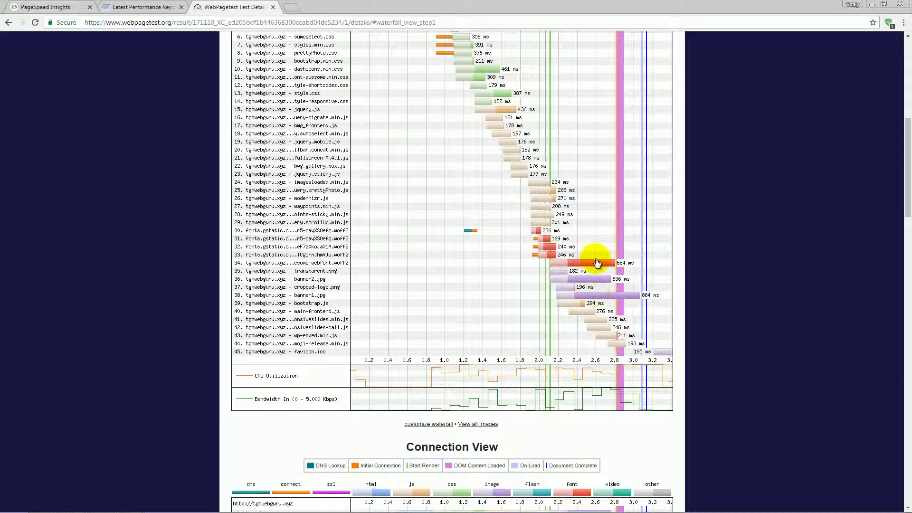
# Look through the Request Details below the waterfall, then return to the top of the page
pyautogui.scroll(-6, 595, 260)
pyautogui.scroll(-6, 600, 266)
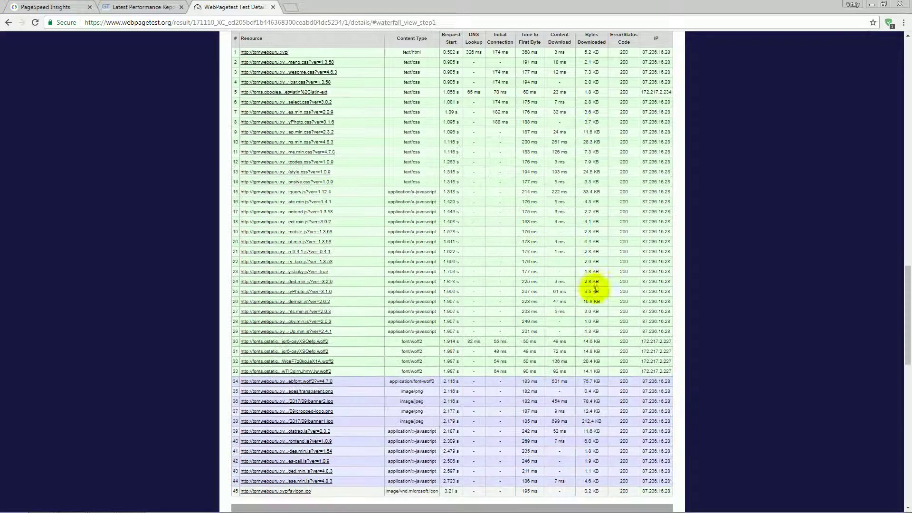
pyautogui.scroll(6, 579, 289)
pyautogui.scroll(-7, 352, 263)
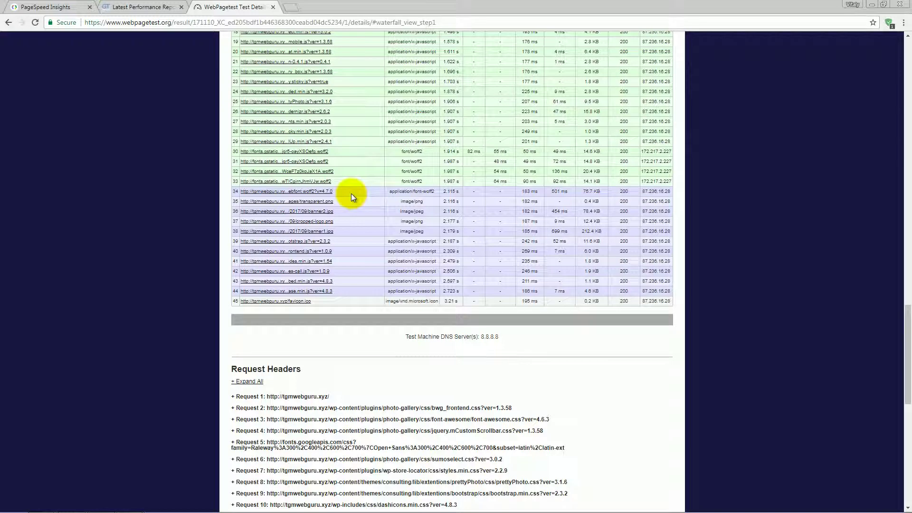
pyautogui.scroll(3, 370, 292)
pyautogui.scroll(4, 370, 293)
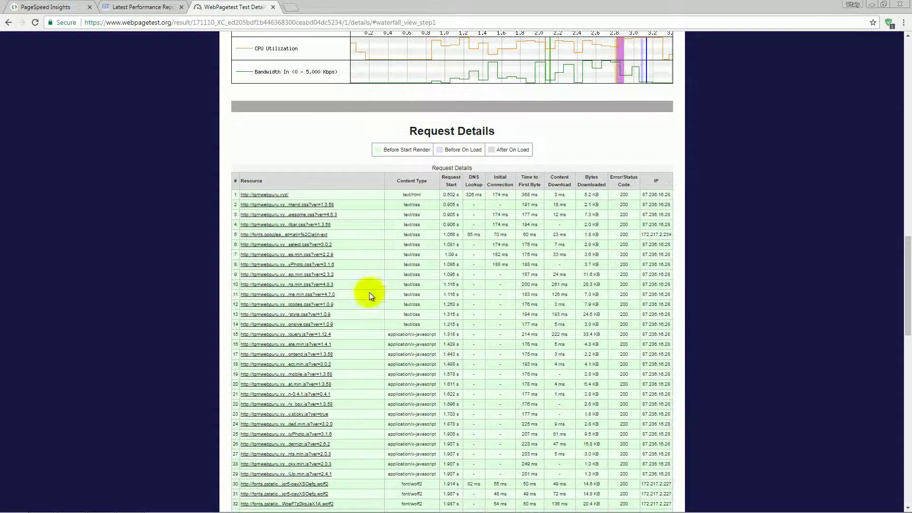
pyautogui.scroll(-6, 358, 232)
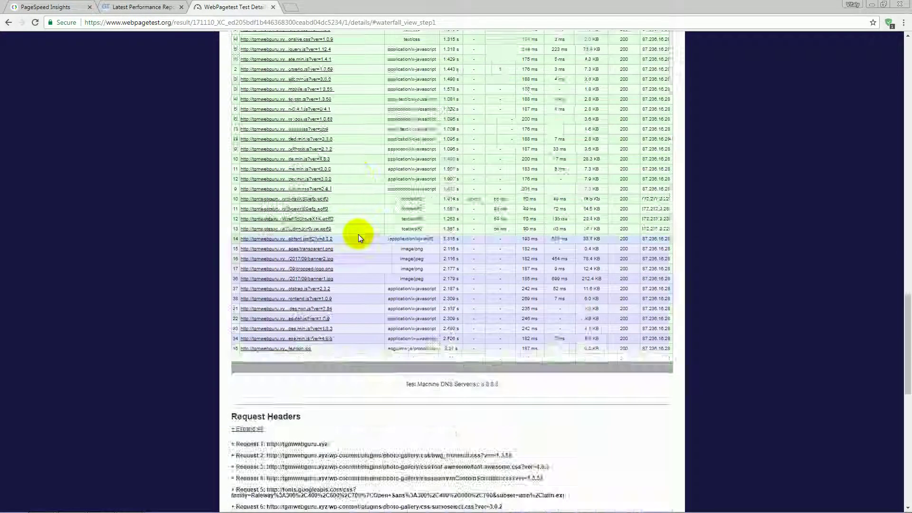
pyautogui.press('Home')
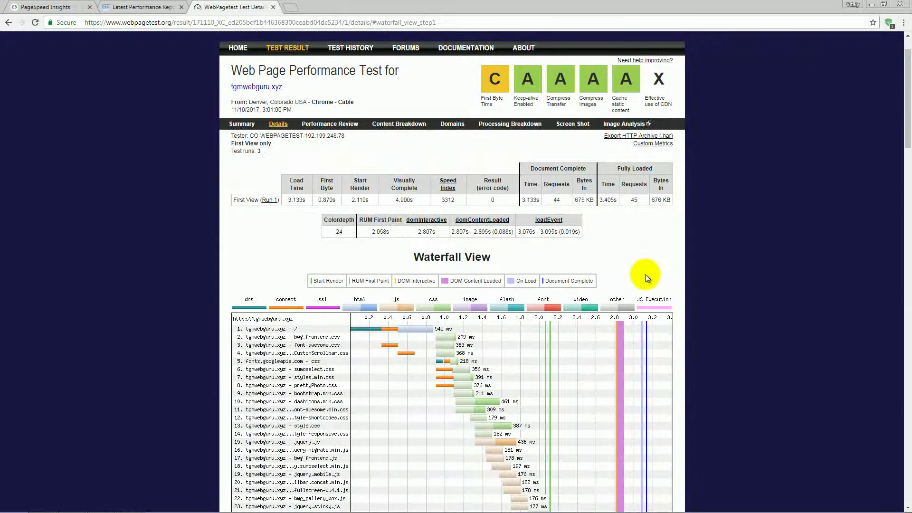
pyautogui.click(494, 78)
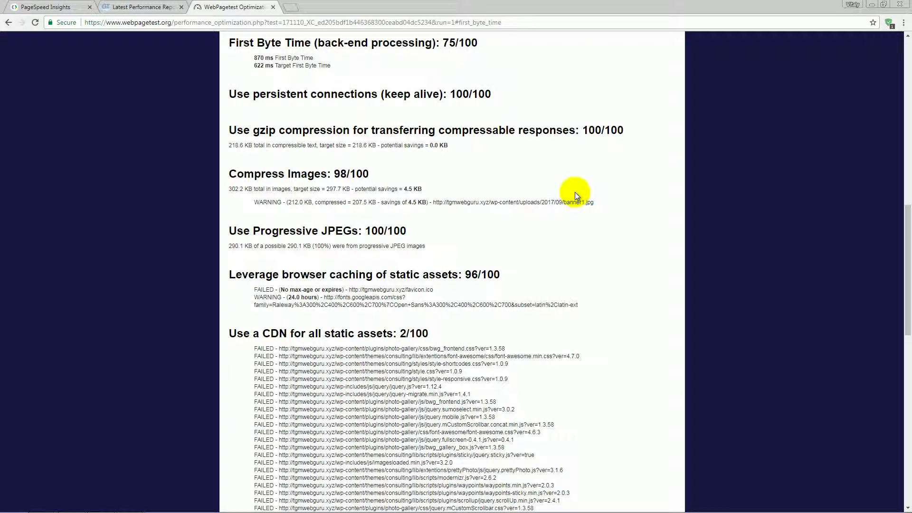
pyautogui.scroll(1, 231, 86)
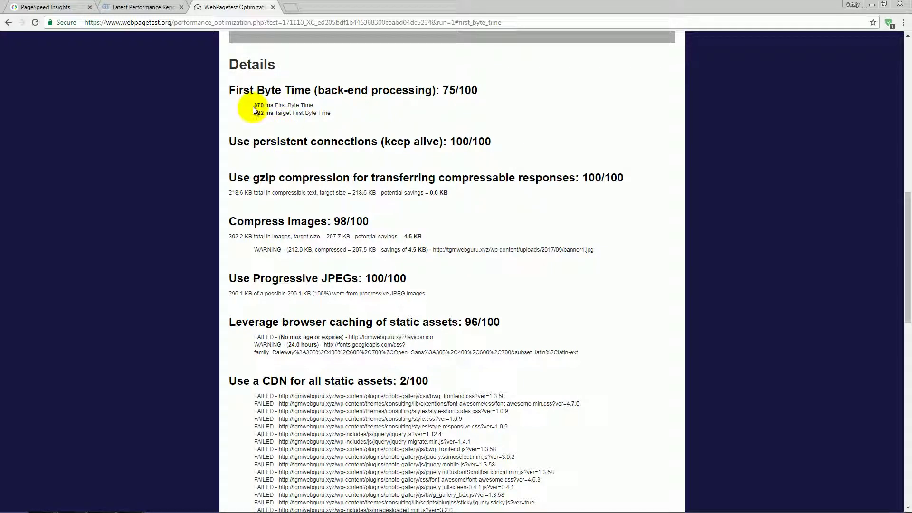
pyautogui.moveTo(253, 110); pyautogui.dragTo(306, 91)
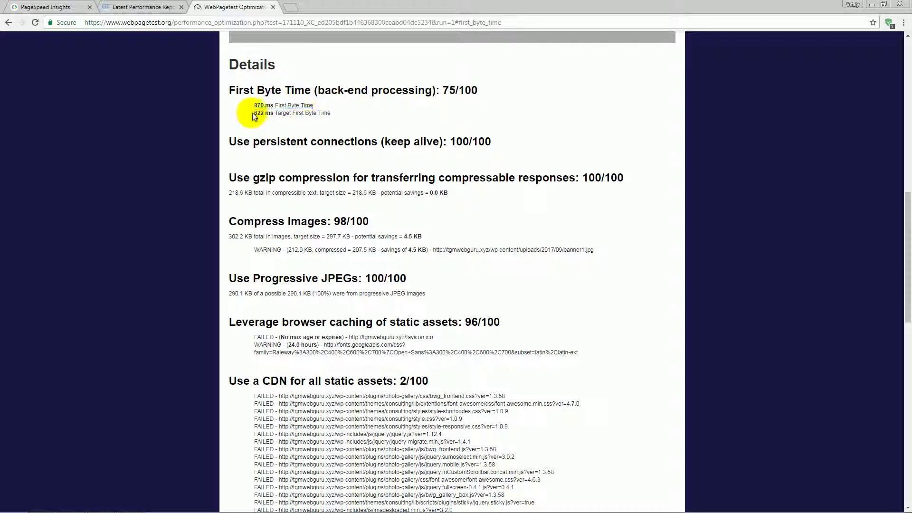
pyautogui.moveTo(253, 113); pyautogui.dragTo(336, 119)
pyautogui.click(237, 126)
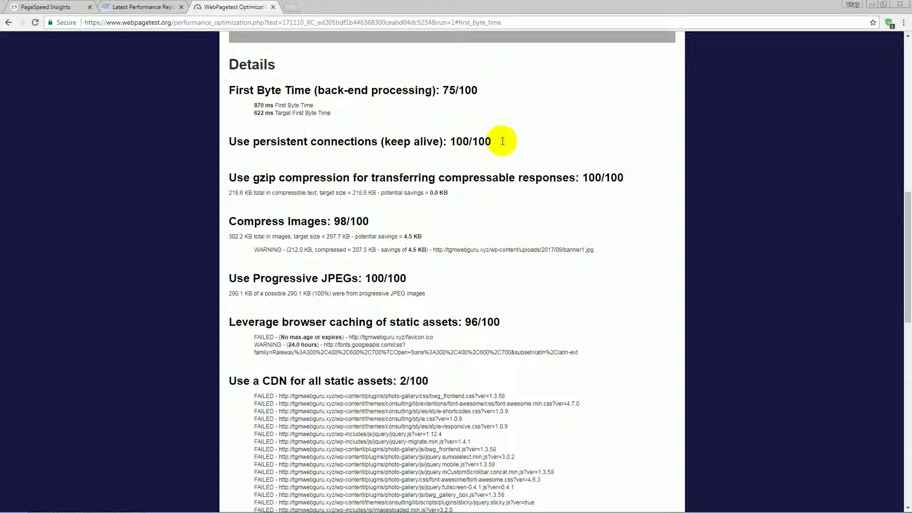
pyautogui.scroll(-2, 233, 226)
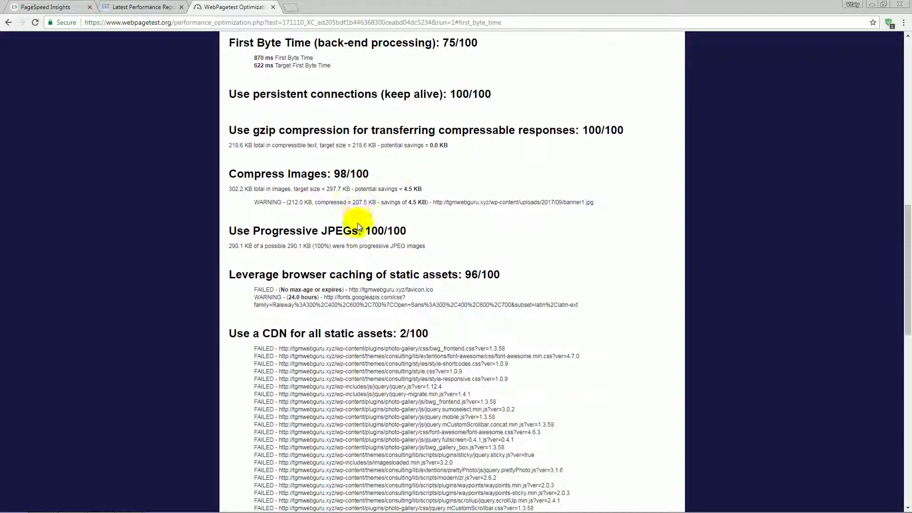
pyautogui.scroll(1, 266, 122)
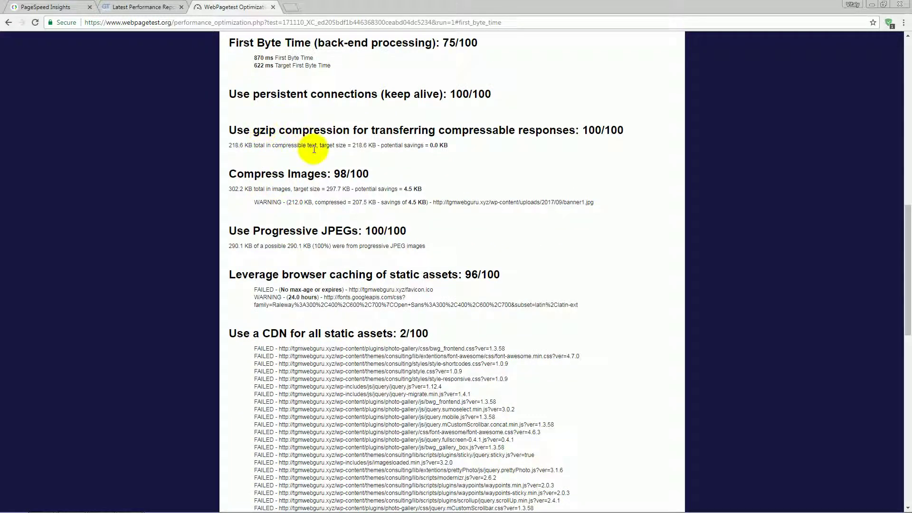
pyautogui.scroll(-1, 336, 166)
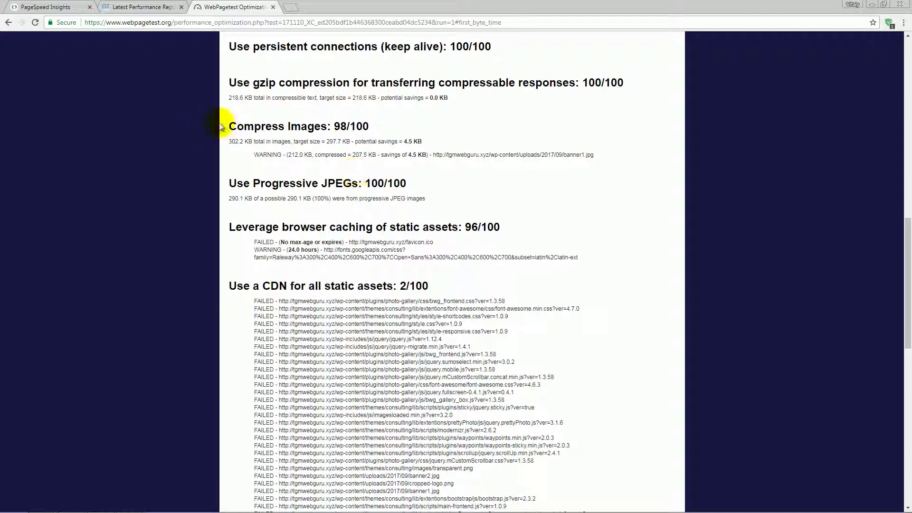
pyautogui.scroll(-1, 473, 217)
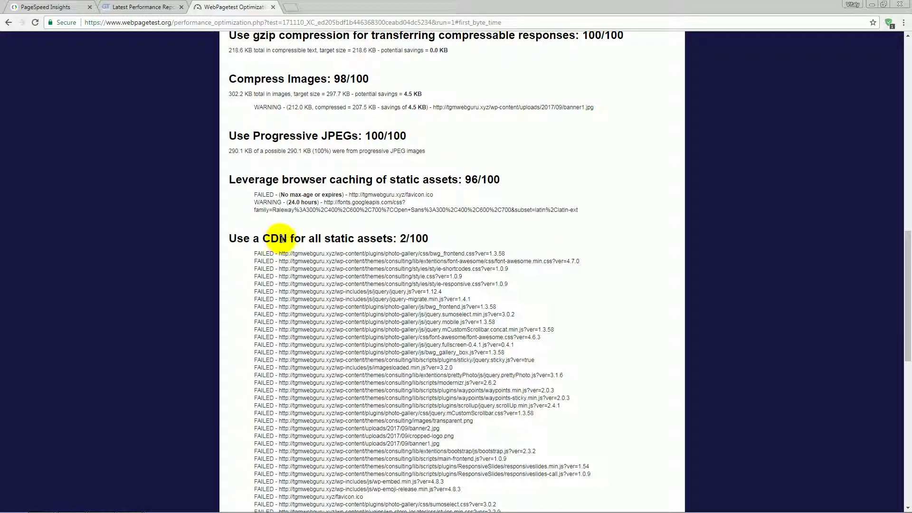
pyautogui.scroll(-1, 363, 245)
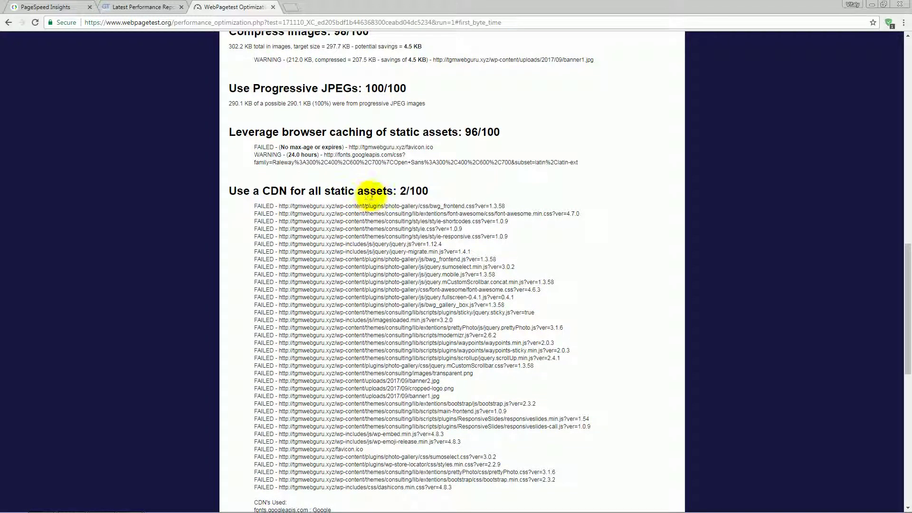
pyautogui.scroll(15, 427, 205)
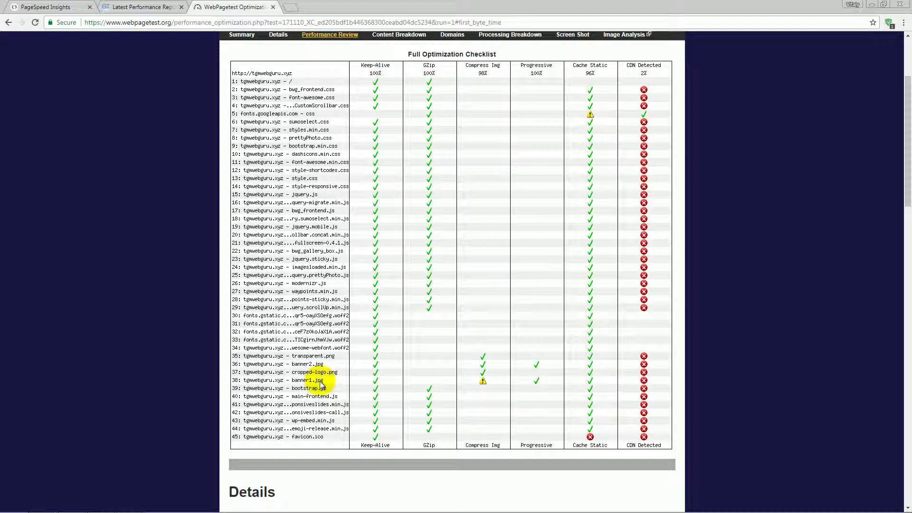
pyautogui.scroll(3, 514, 288)
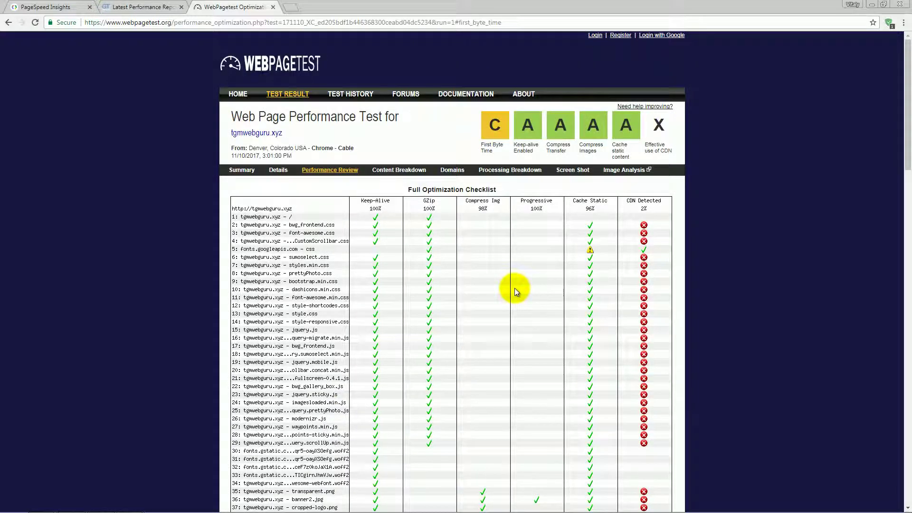